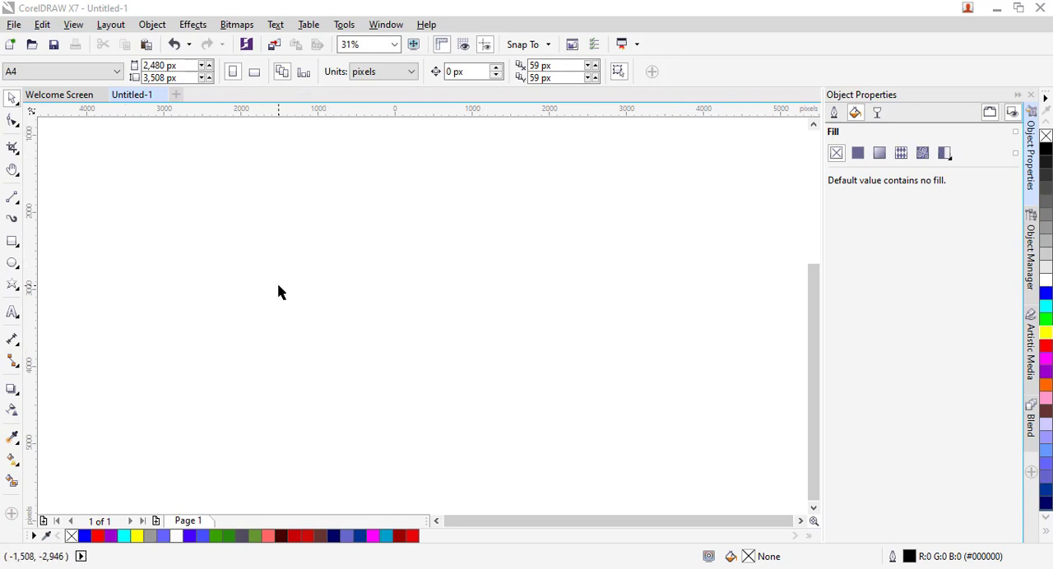
# - Draw a circle about 2,130 px in diameter and place a partly overlapping copy about 1,660 px to its right
pyautogui.click(14, 264)
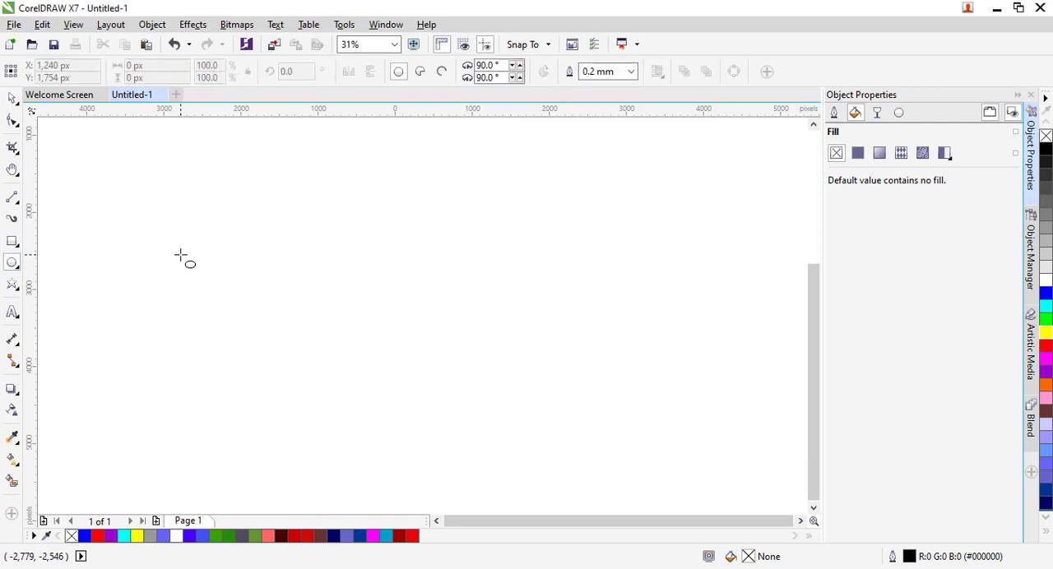
pyautogui.moveTo(180, 255); pyautogui.dragTo(345, 337)
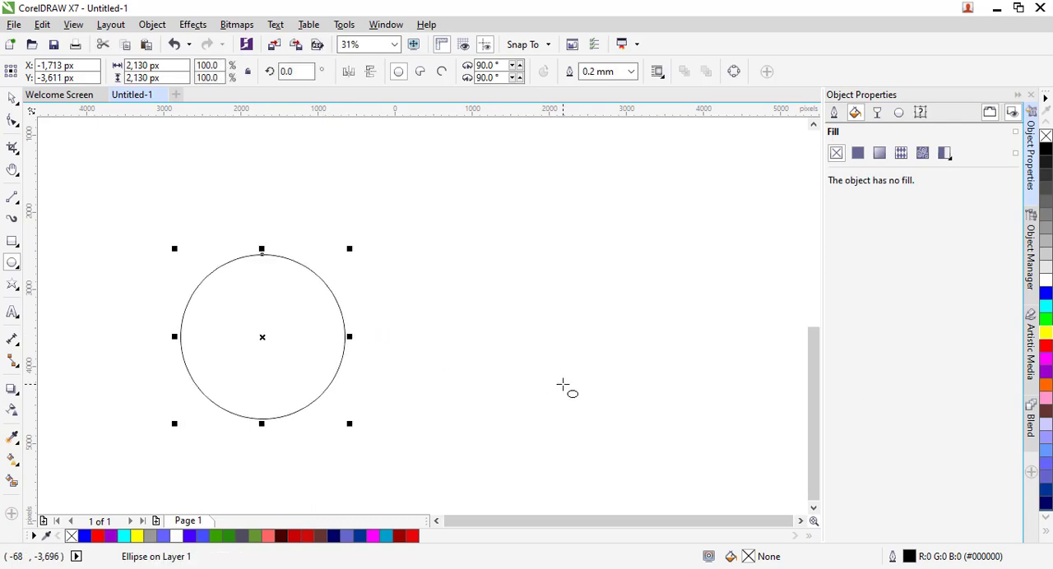
pyautogui.click(12, 98)
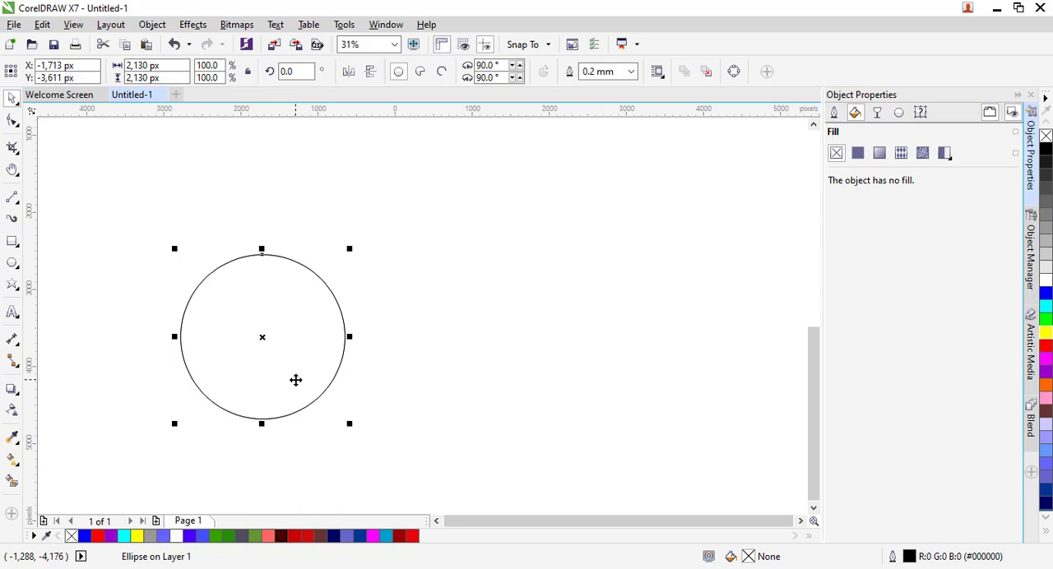
pyautogui.moveTo(296, 380); pyautogui.dragTo(424, 362)
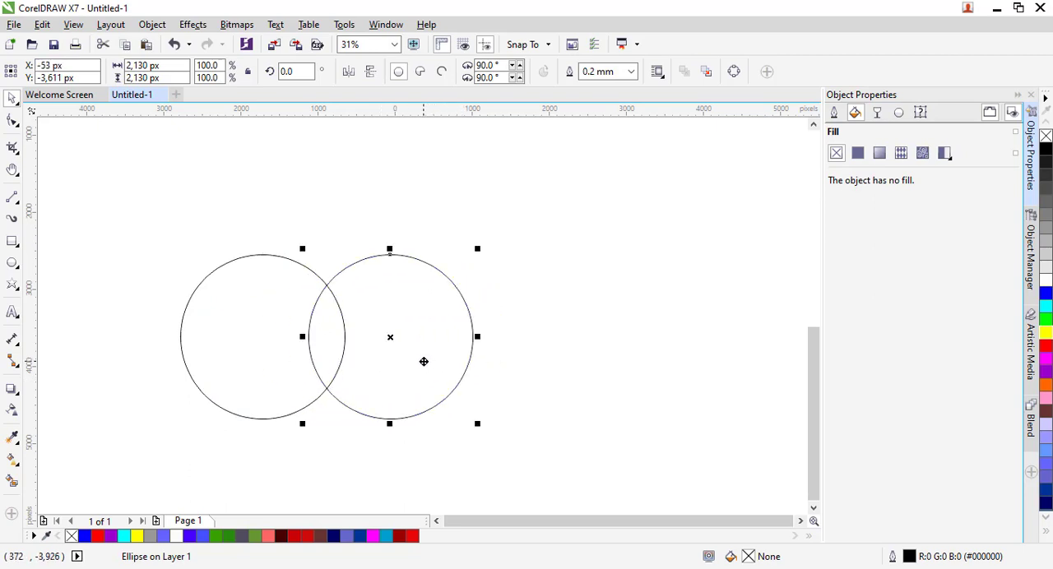
pyautogui.click(621, 252)
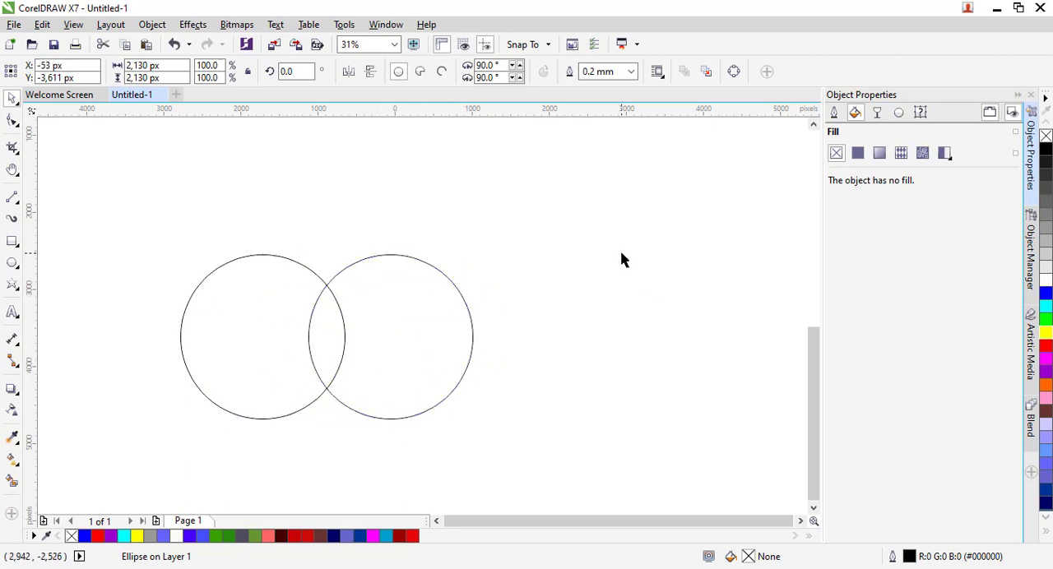
# - Duplicate both circles together straight upward by about 890 px so that all four overlap
pyautogui.moveTo(578, 342); pyautogui.dragTo(161, 466)
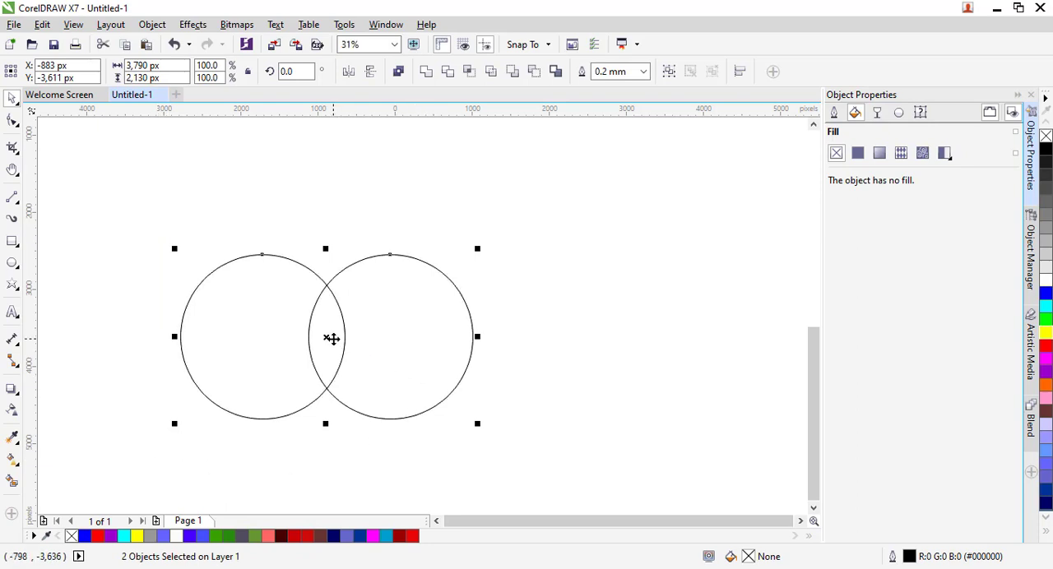
pyautogui.moveTo(332, 338); pyautogui.dragTo(341, 268)
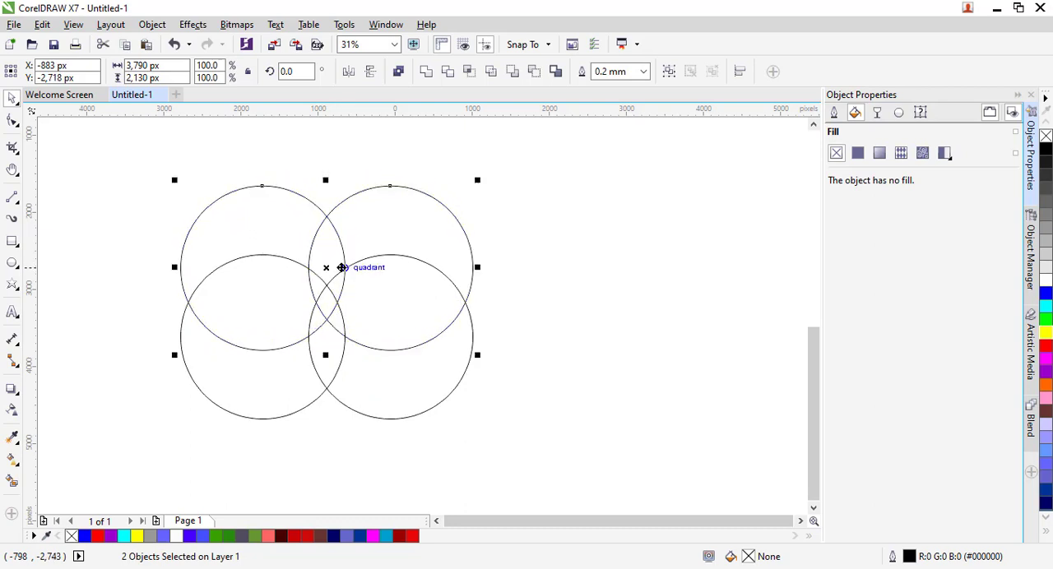
pyautogui.click(571, 456)
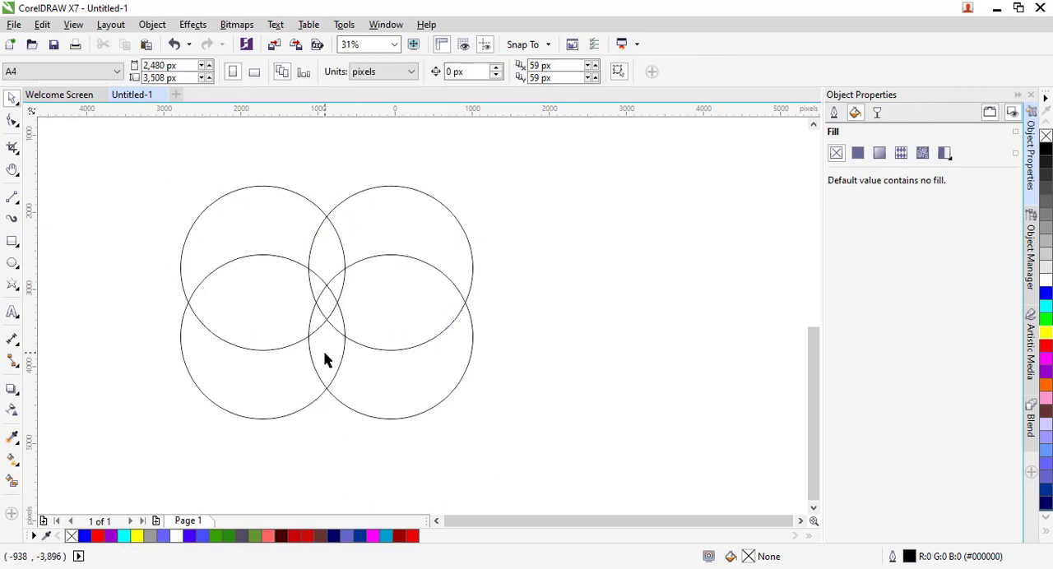
# - Use Smart Fill to create a red, outline-free shield shape from the overlap between the two lower circles
pyautogui.click(11, 461)
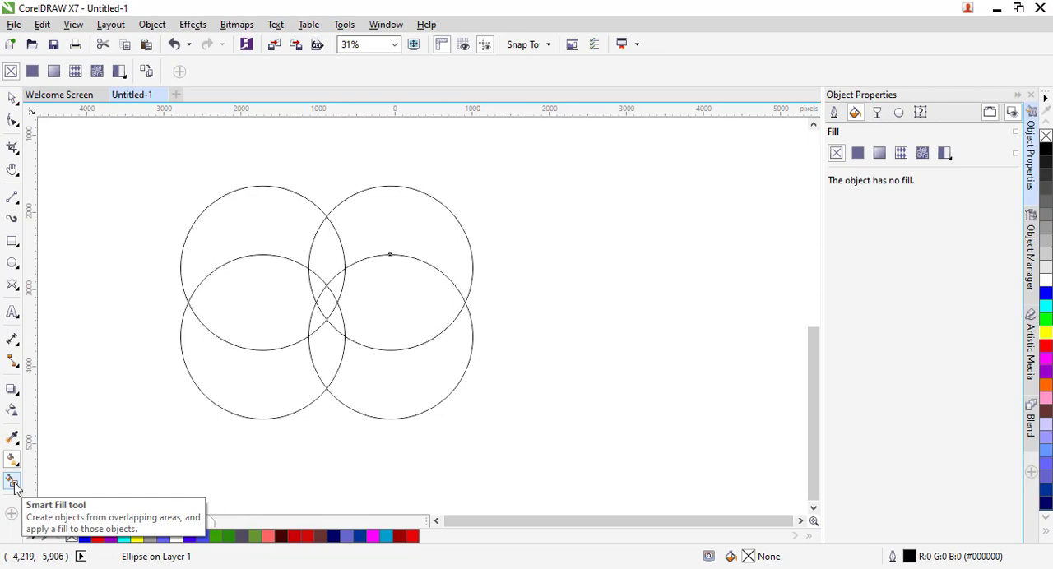
pyautogui.click(13, 484)
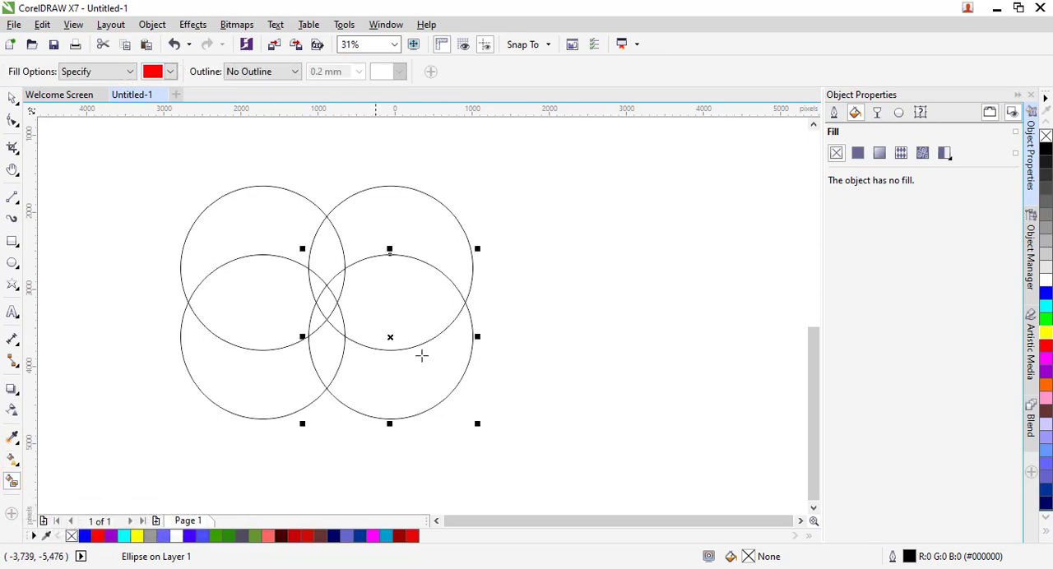
pyautogui.click(320, 367)
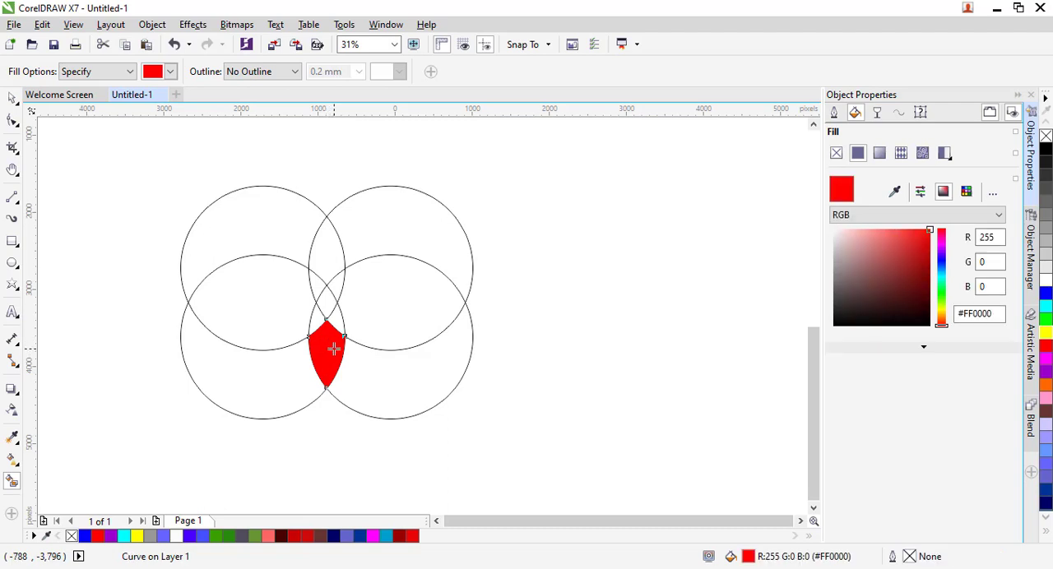
# - Pull the red shape clear of the circles, widened to about 770 px, and delete the four circles
pyautogui.click(12, 97)
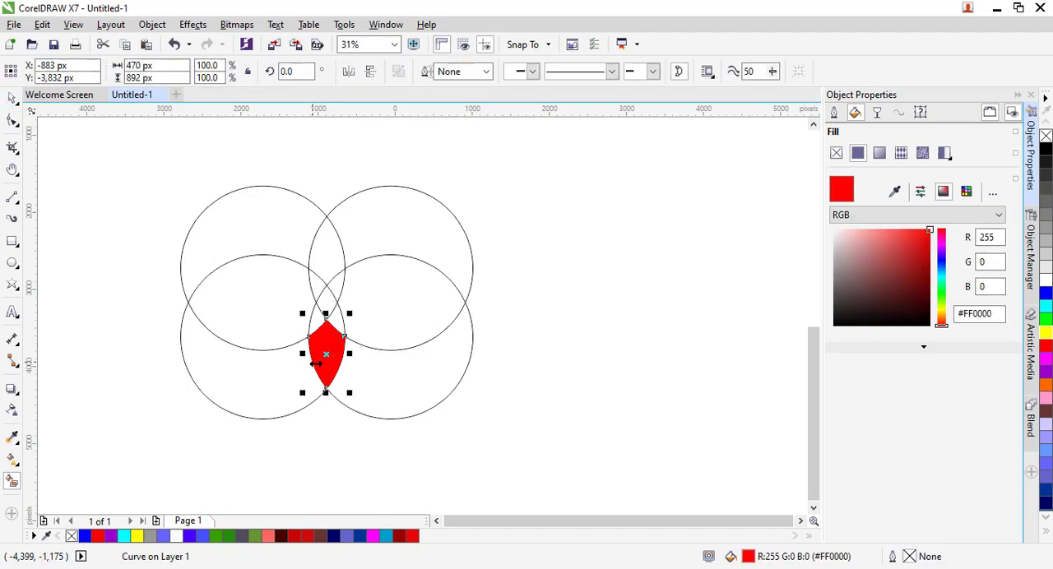
pyautogui.moveTo(327, 355); pyautogui.dragTo(619, 299)
pyautogui.moveTo(113, 164); pyautogui.dragTo(522, 430)
pyautogui.press('Delete')
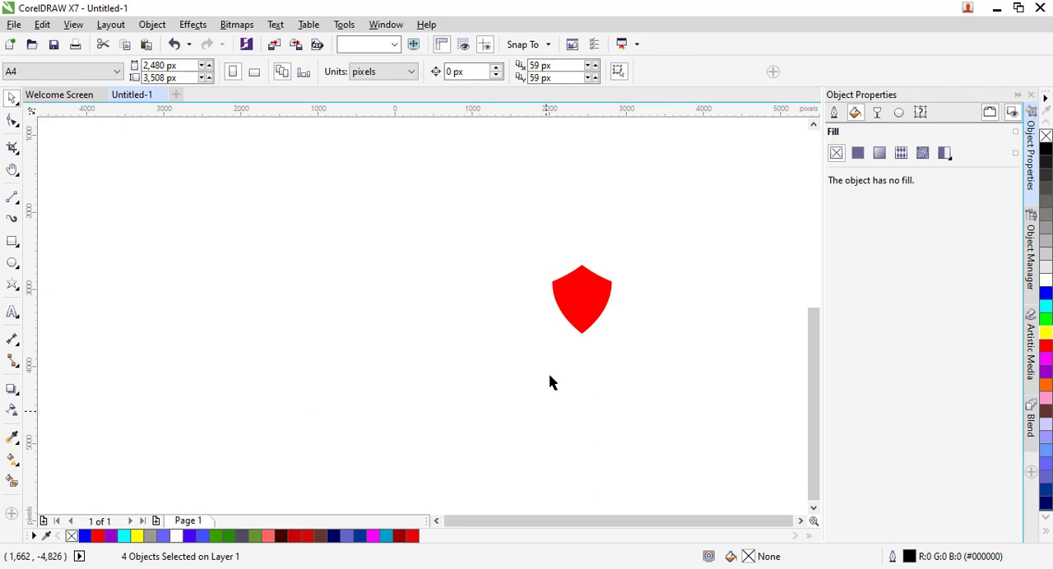
# - Move the red shield about 2,565 px to the left and give it a Hairline outline
pyautogui.click(581, 302)
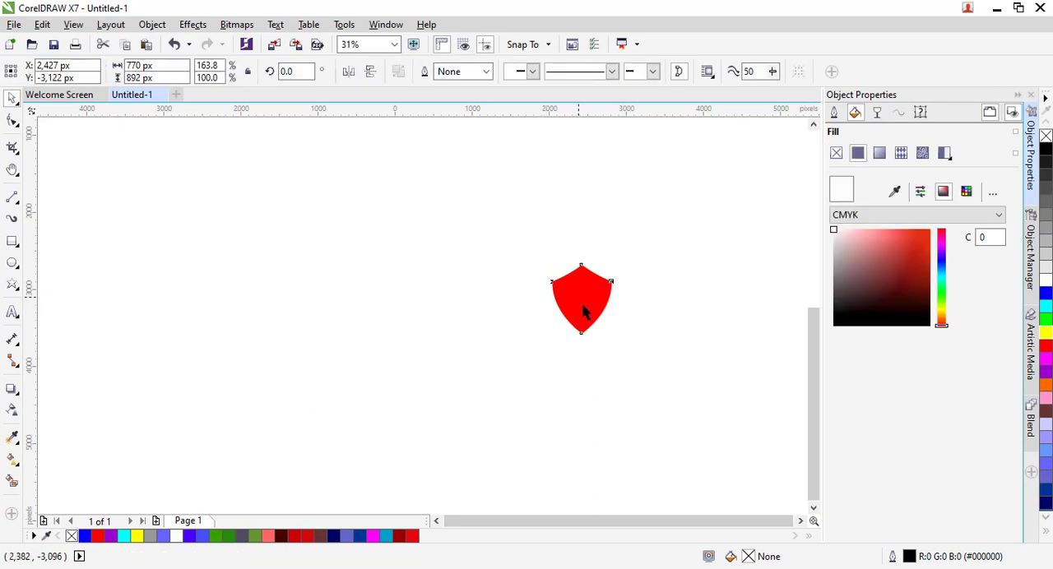
pyautogui.moveTo(582, 301); pyautogui.dragTo(384, 303)
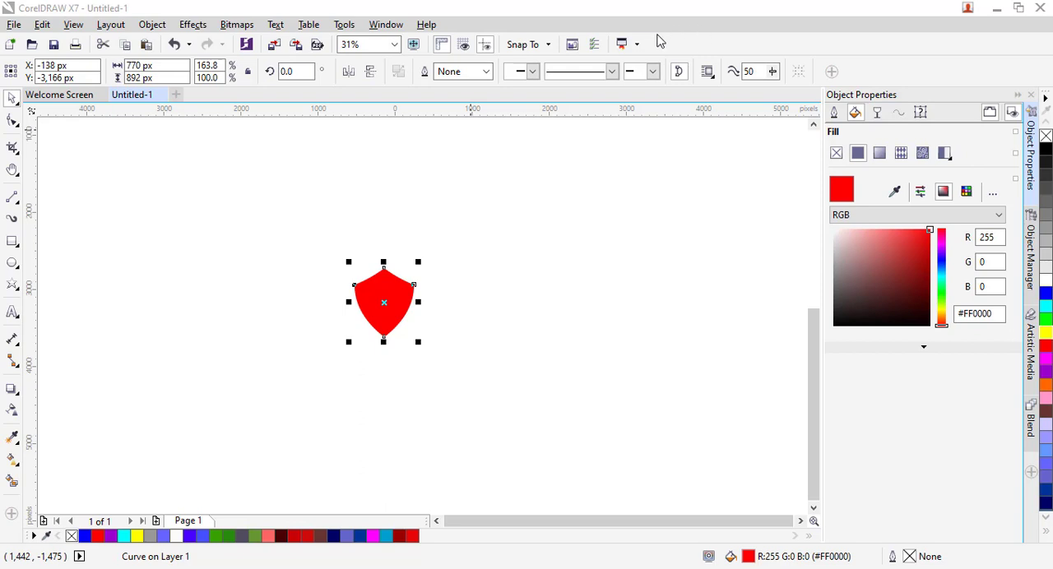
pyautogui.click(486, 74)
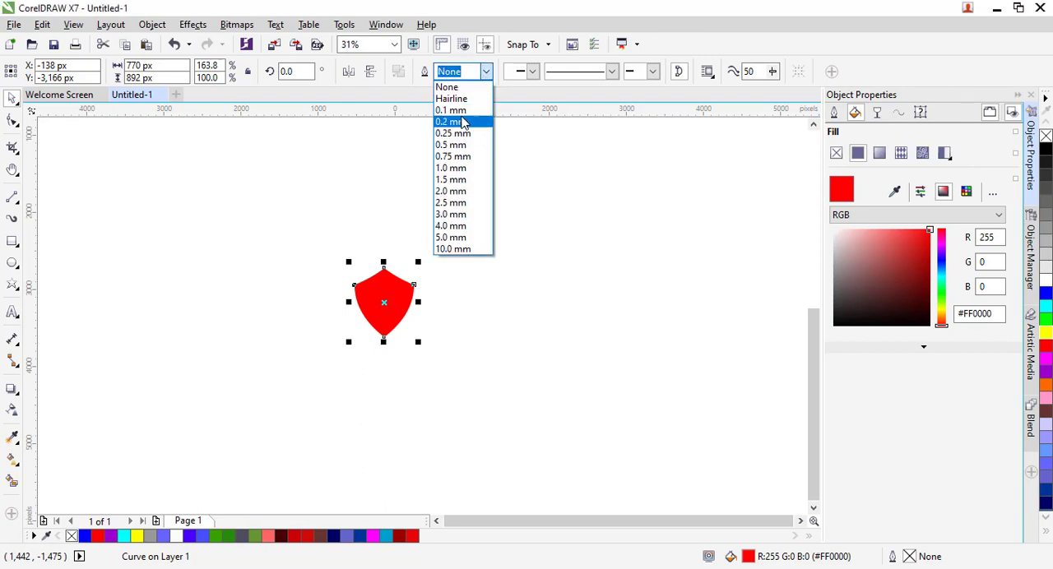
pyautogui.click(461, 99)
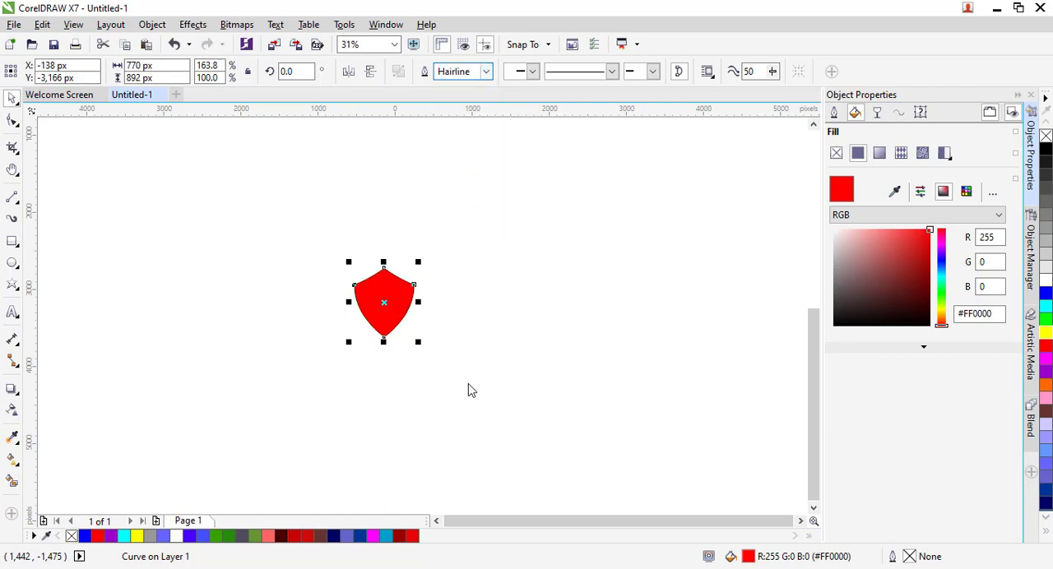
# - Enlarge the shield to about 2,284 × 2,646 px and add a concentric inner copy about 1,790 × 2,074 px
pyautogui.moveTo(418, 343); pyautogui.dragTo(775, 479)
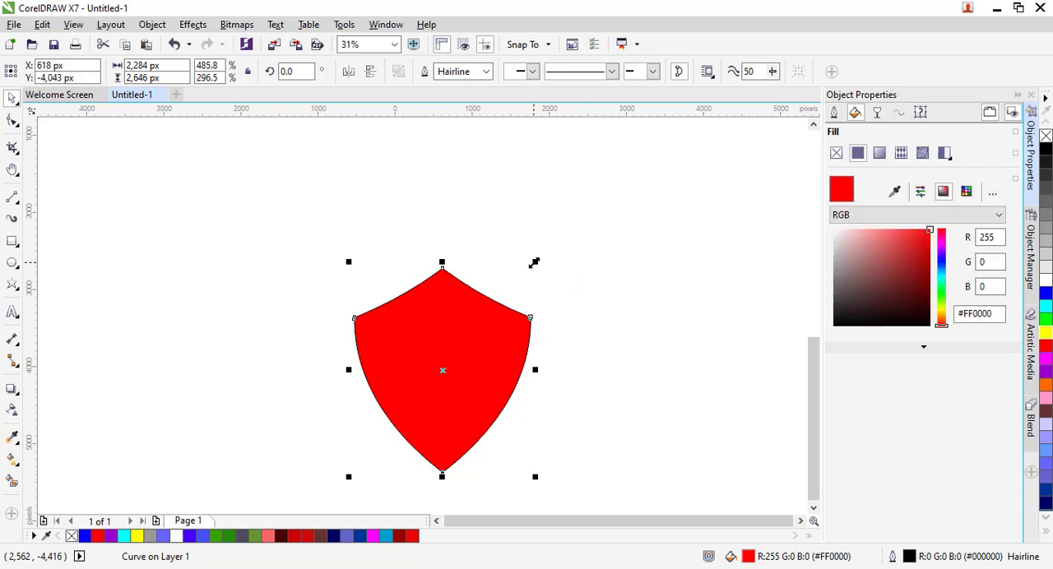
pyautogui.moveTo(534, 262); pyautogui.dragTo(522, 284)
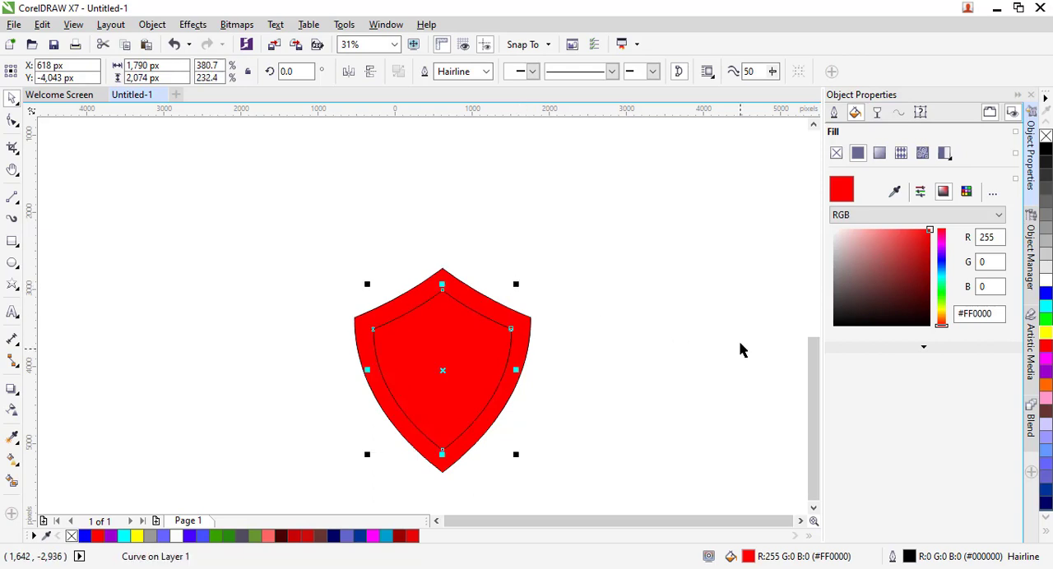
# - Recolor the outer shield to the darker red #ED0505 and set its outline to None
pyautogui.click(481, 304)
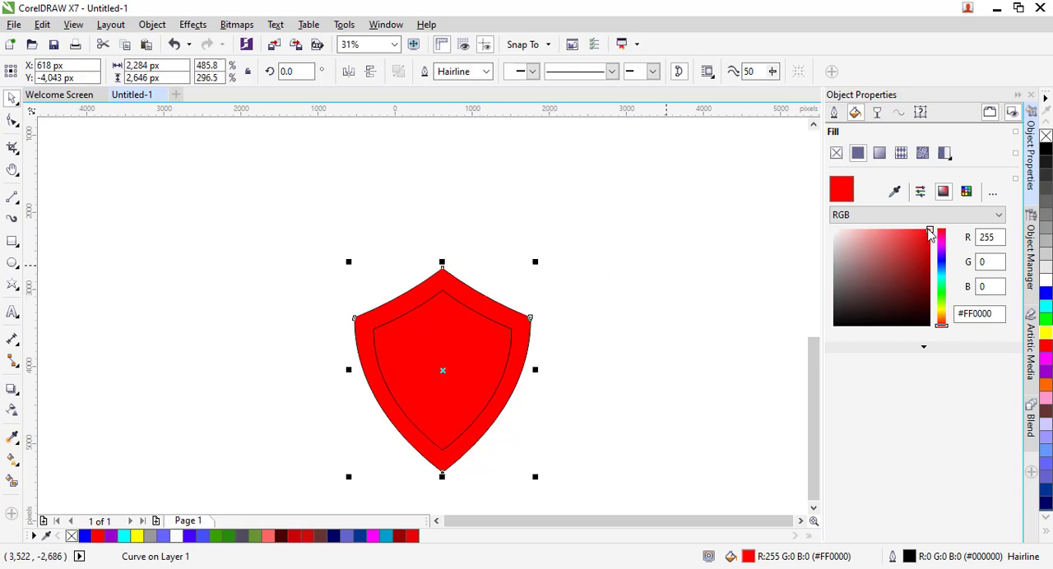
pyautogui.moveTo(929, 233); pyautogui.dragTo(926, 237)
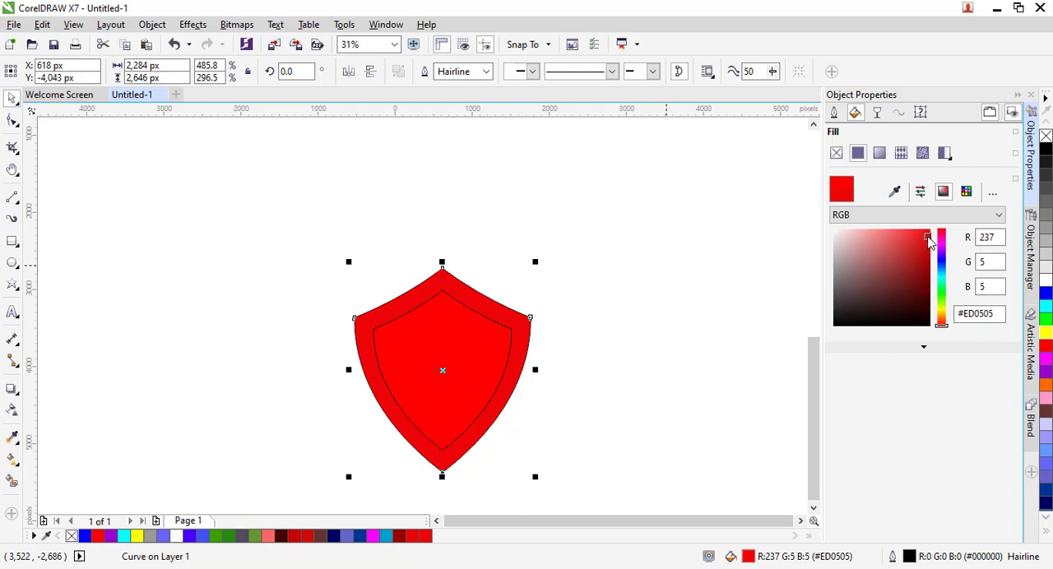
pyautogui.click(486, 71)
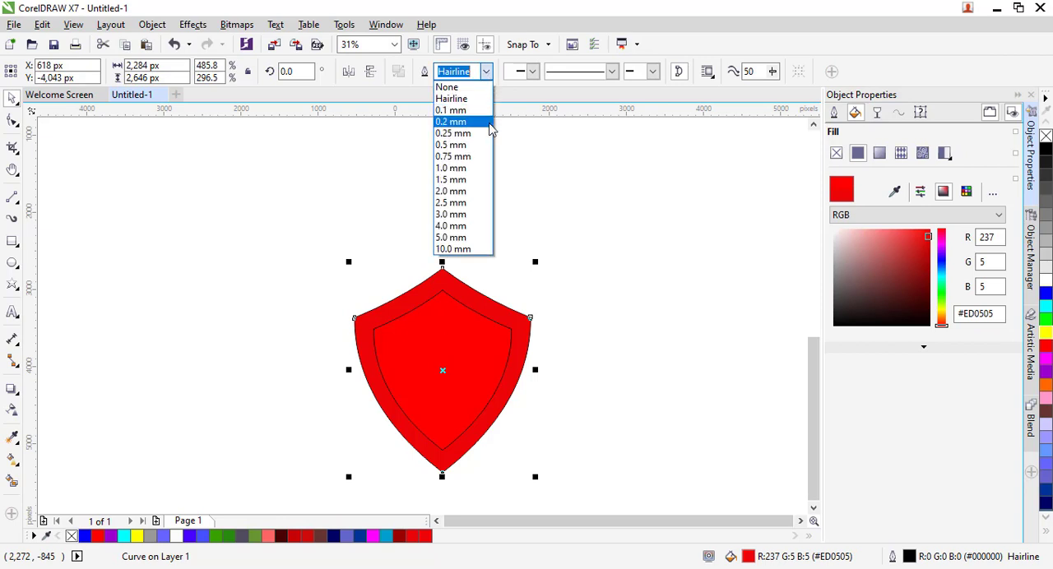
pyautogui.click(451, 87)
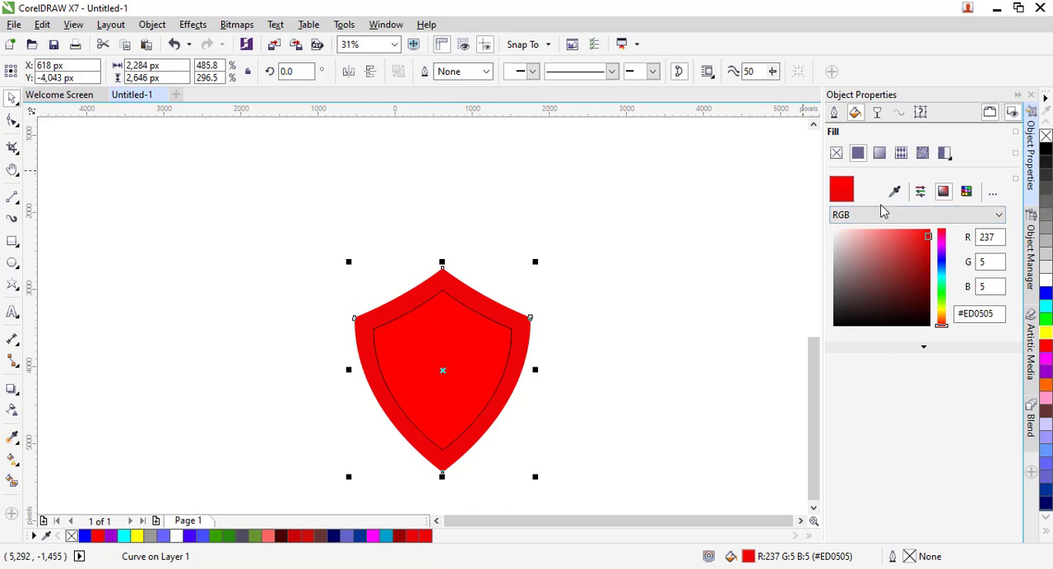
# - Give the inner shield a red-to-white elliptical fountain fill with the white at its center, and set its outline to None
pyautogui.click(880, 159)
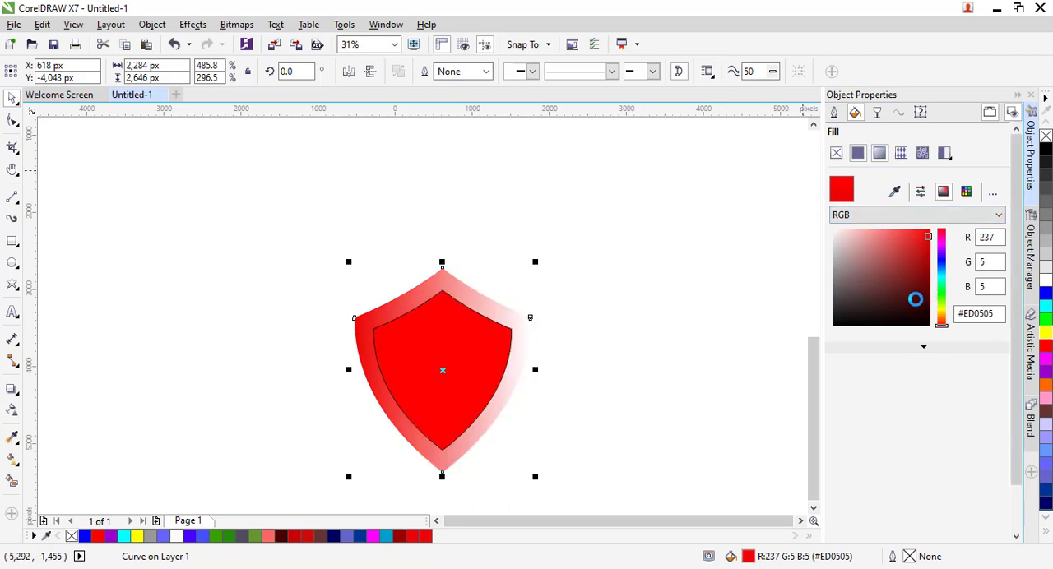
pyautogui.hotkey('ctrl', 'z')
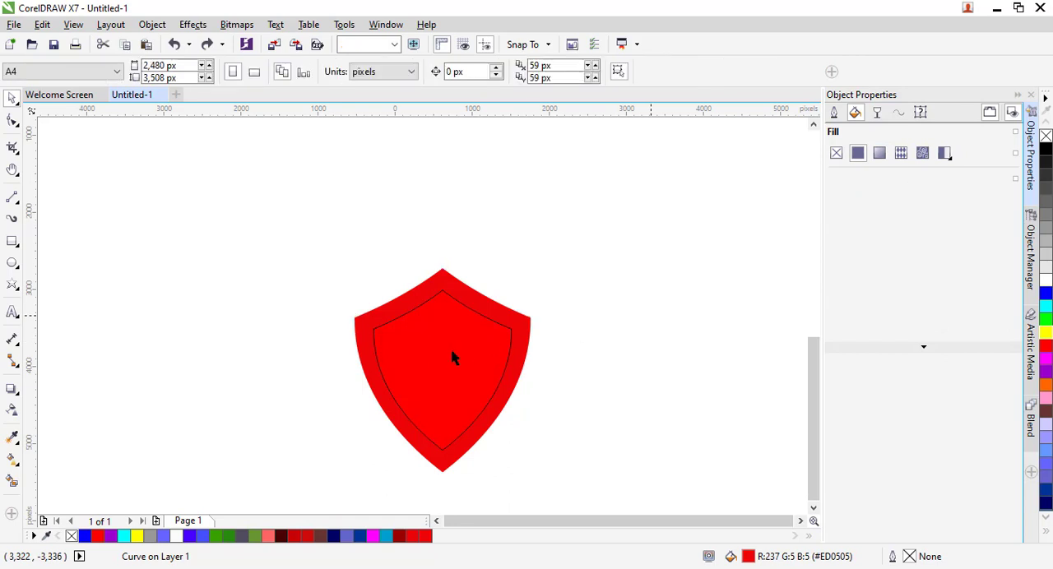
pyautogui.click(451, 354)
pyautogui.click(879, 158)
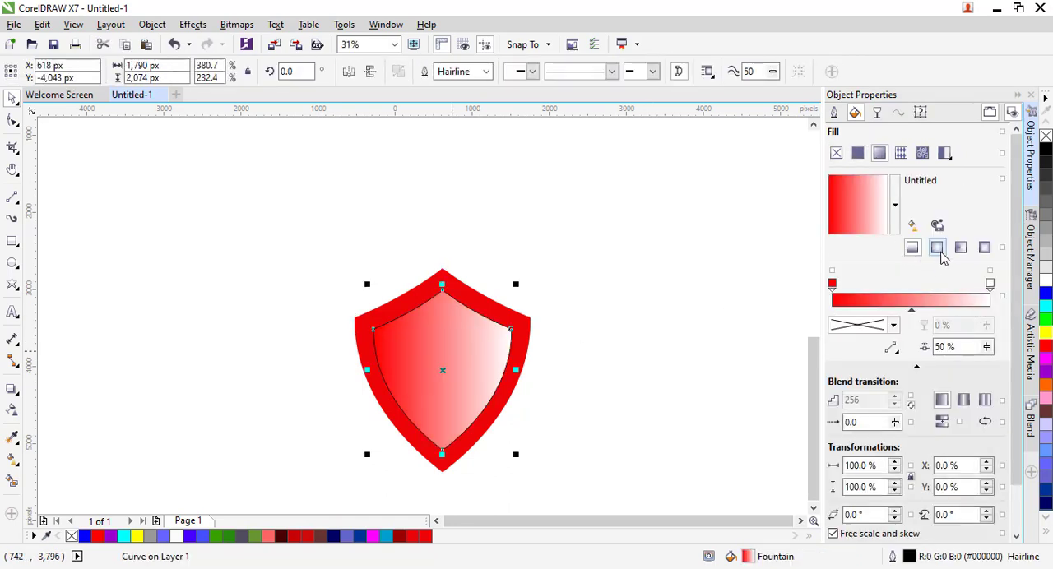
pyautogui.click(938, 249)
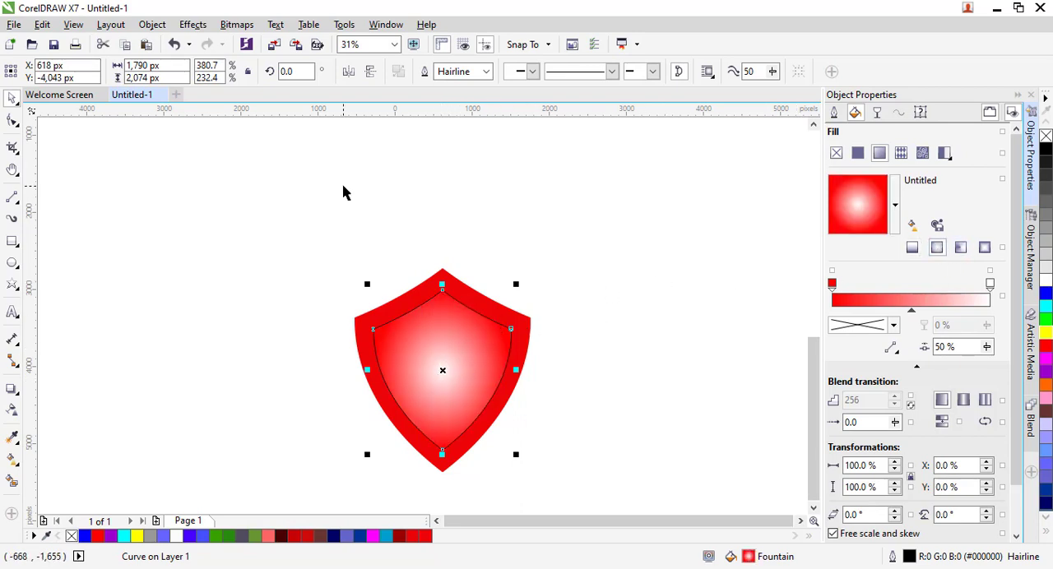
pyautogui.click(487, 73)
pyautogui.scroll(1, 474, 103)
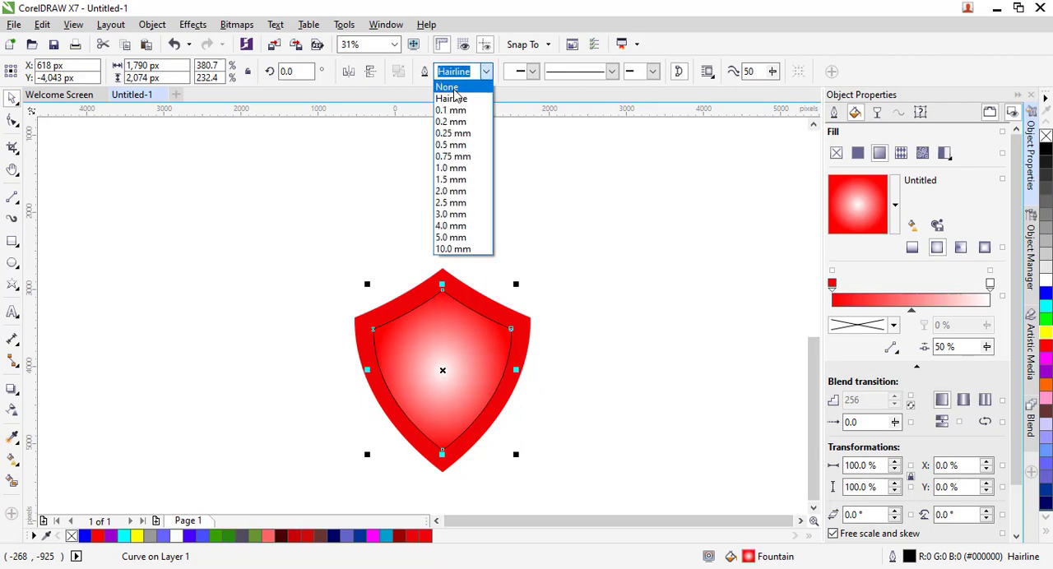
pyautogui.click(458, 90)
pyautogui.click(562, 332)
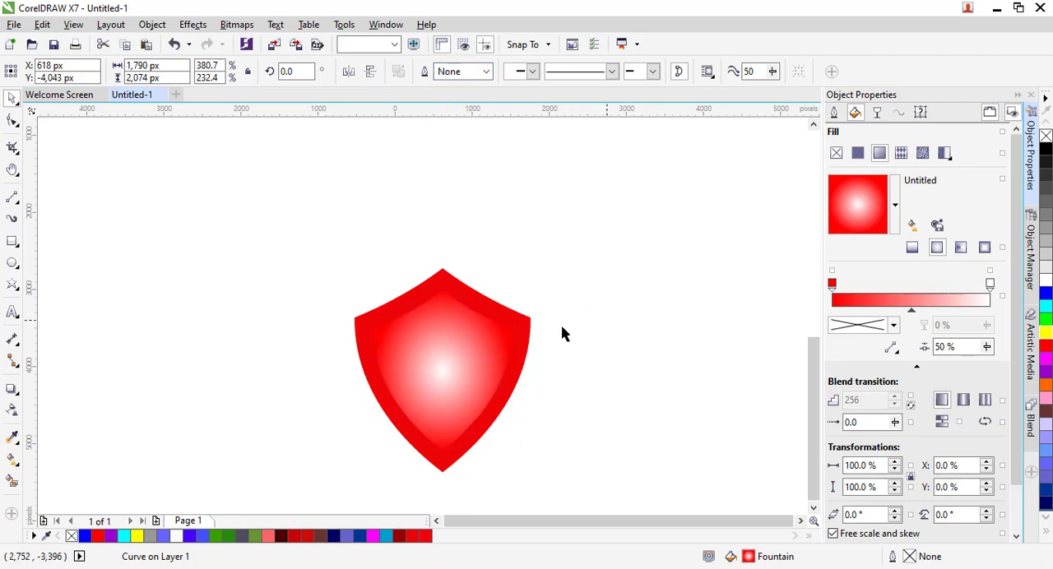
# - Enlarge the inner shield about its center to roughly 2,083 × 2,414 px, leaving a thin red border
pyautogui.click(462, 366)
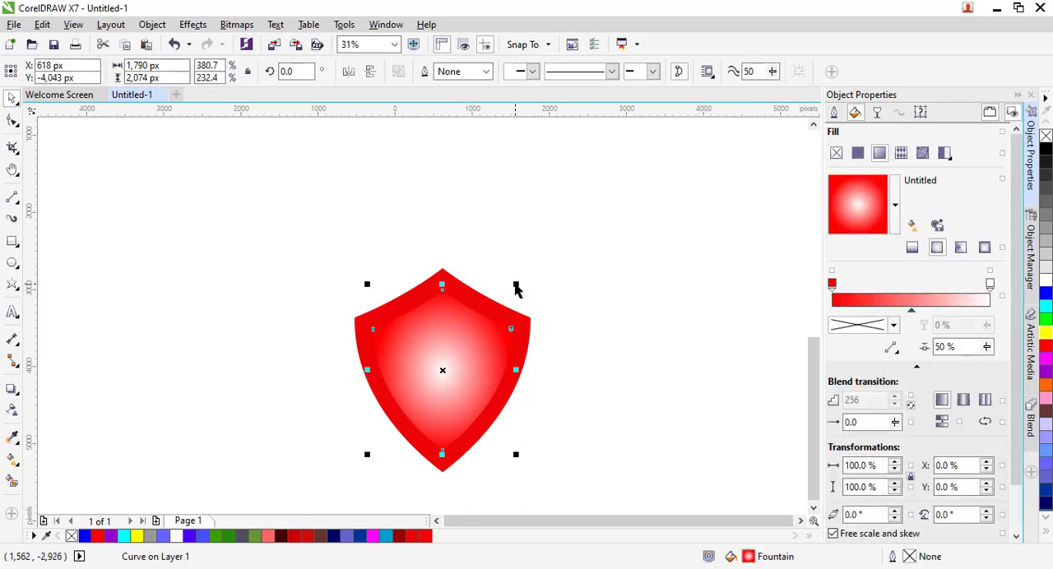
pyautogui.moveTo(515, 285); pyautogui.dragTo(535, 271)
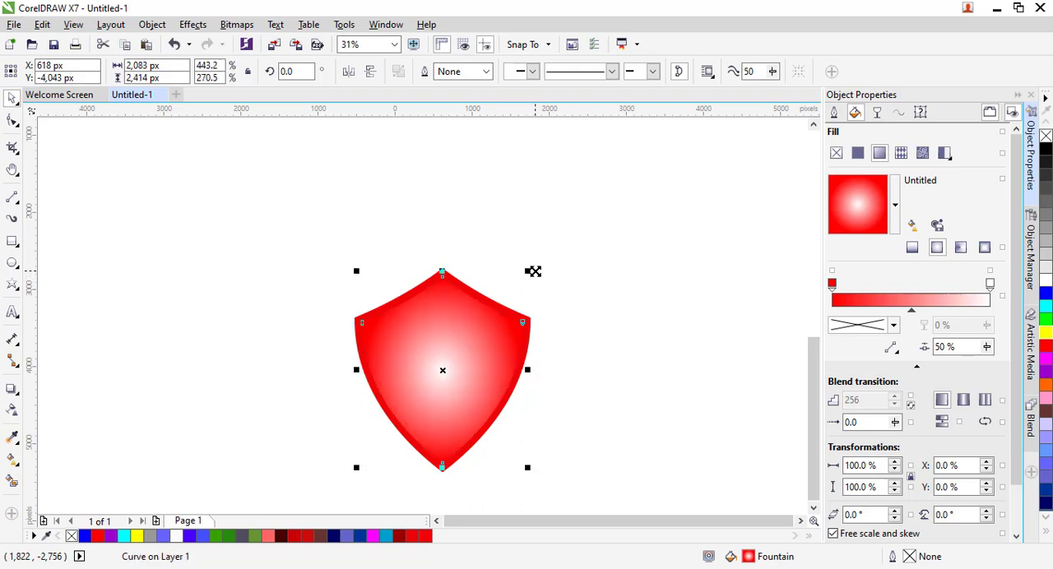
pyautogui.click(592, 380)
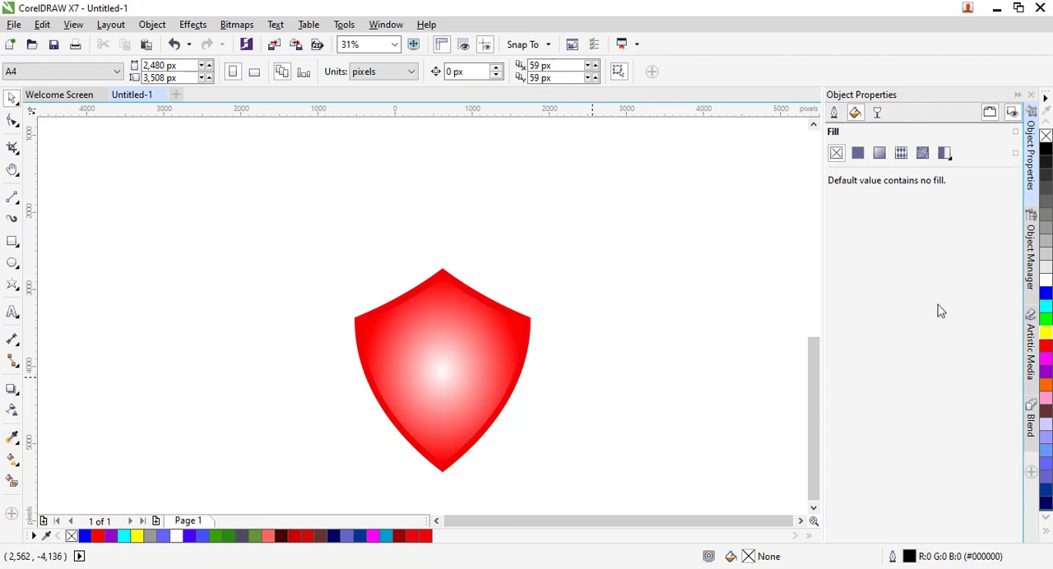
# - Shift the center of the inner shield's fountain fill to X 6% and Y 5%
pyautogui.click(462, 358)
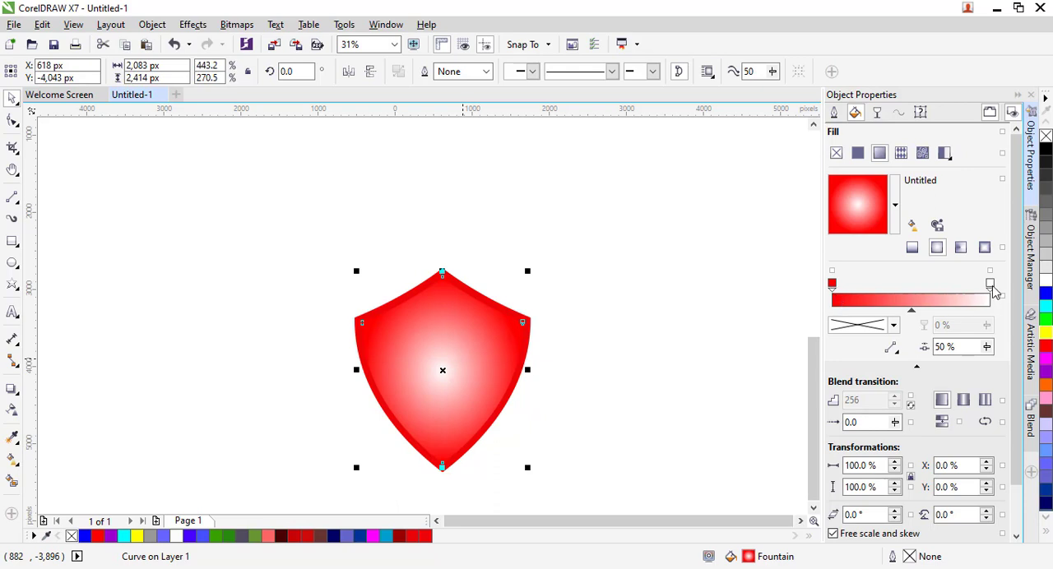
pyautogui.click(990, 285)
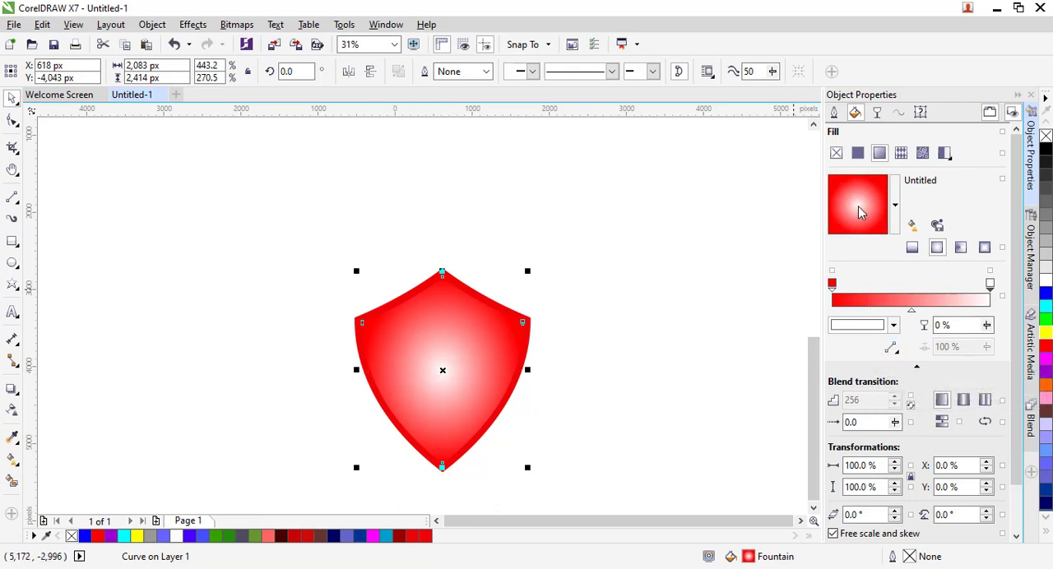
pyautogui.moveTo(858, 212); pyautogui.dragTo(863, 205)
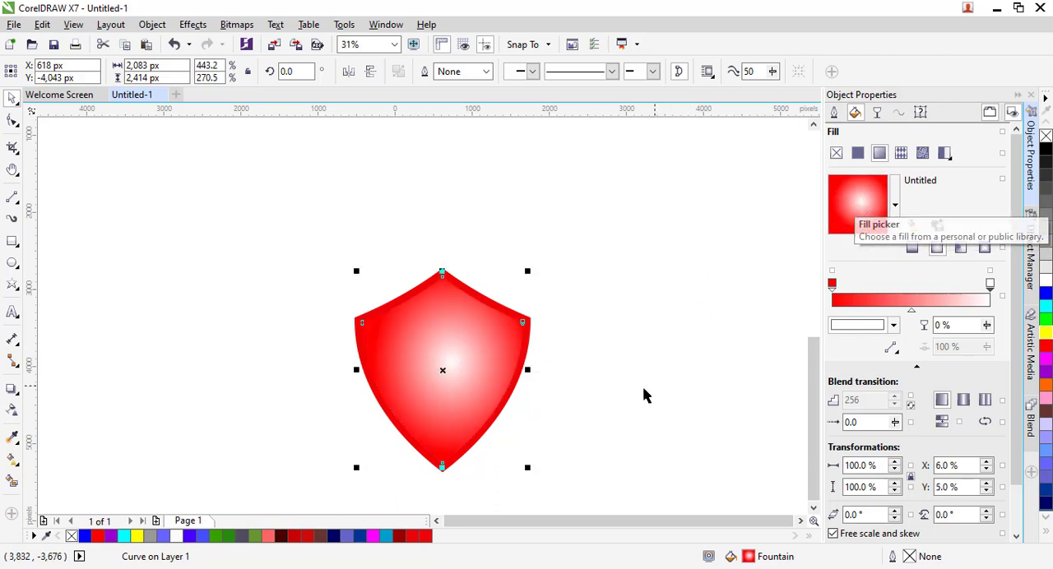
# - Give the inner shield a Hairline outline
pyautogui.click(598, 378)
pyautogui.click(496, 356)
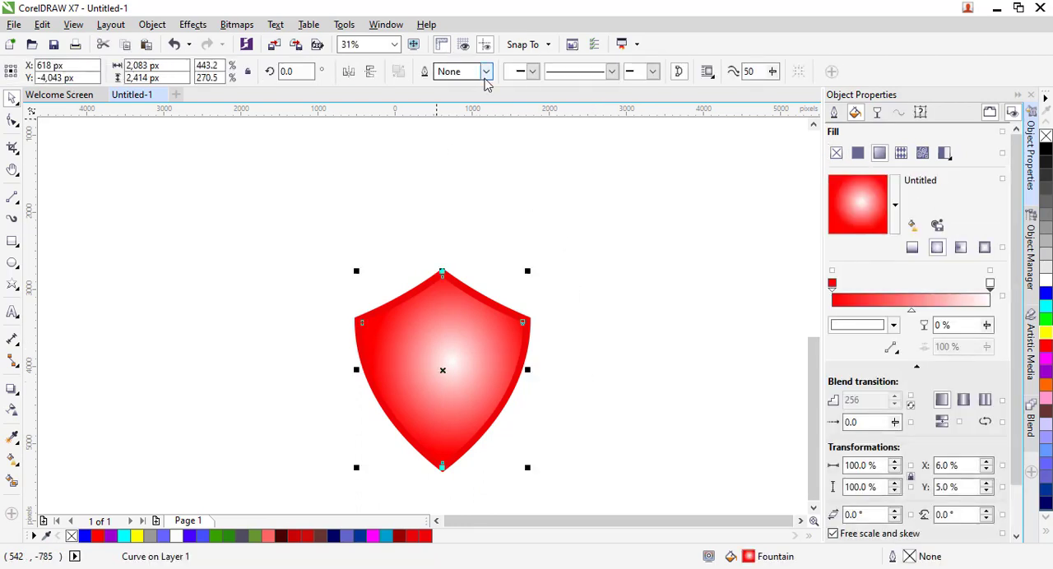
pyautogui.click(485, 71)
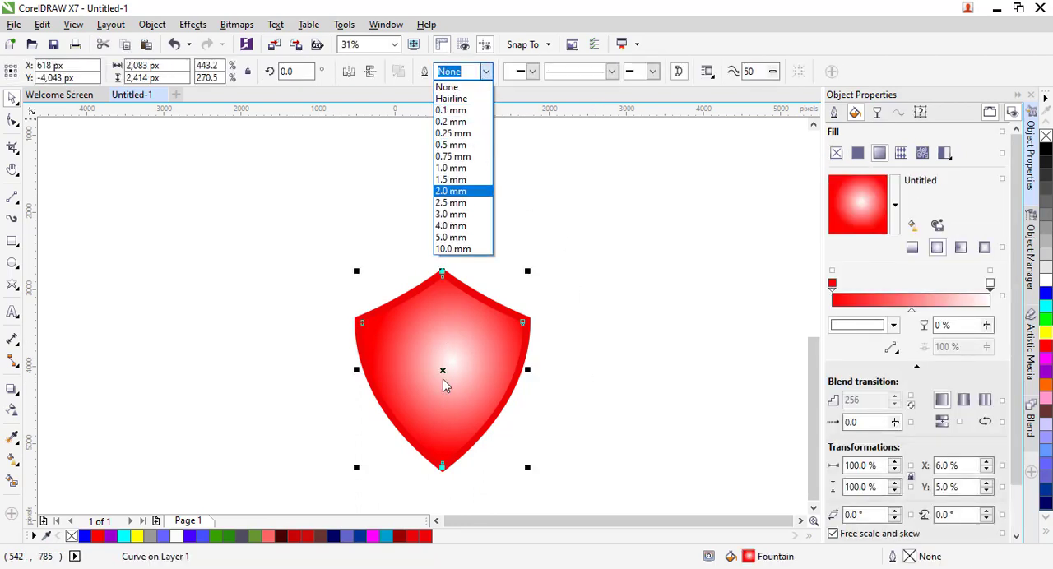
pyautogui.click(460, 99)
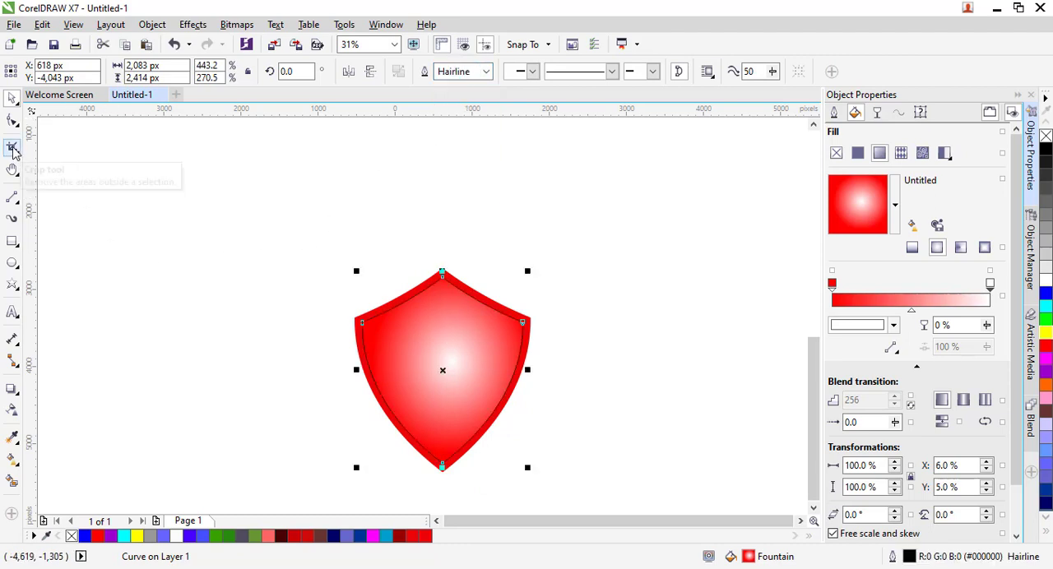
# - Draw a straight vertical line from the inner shield's top point to its bottom point, dividing it in half
pyautogui.click(14, 201)
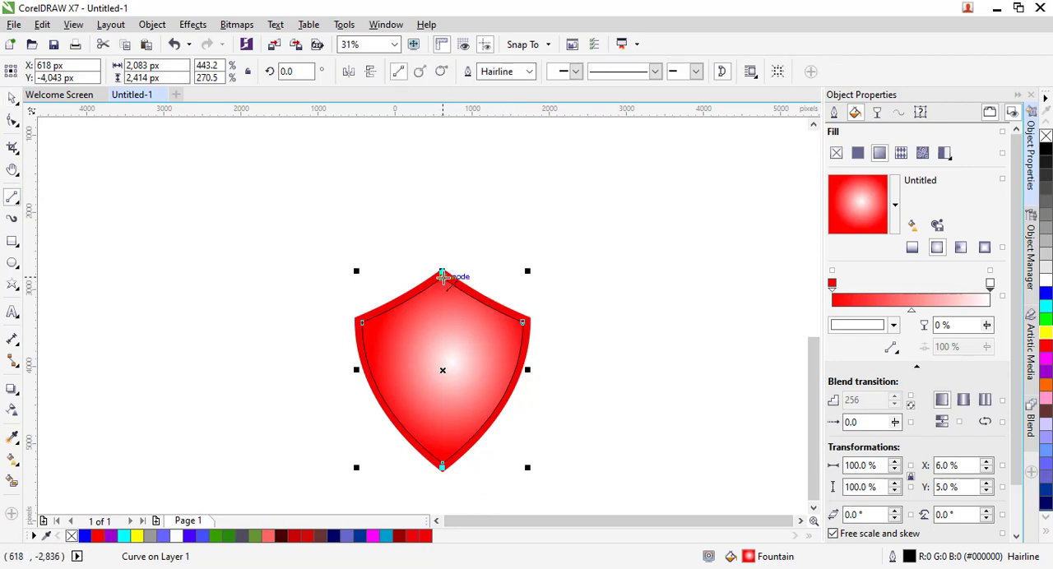
pyautogui.click(443, 278)
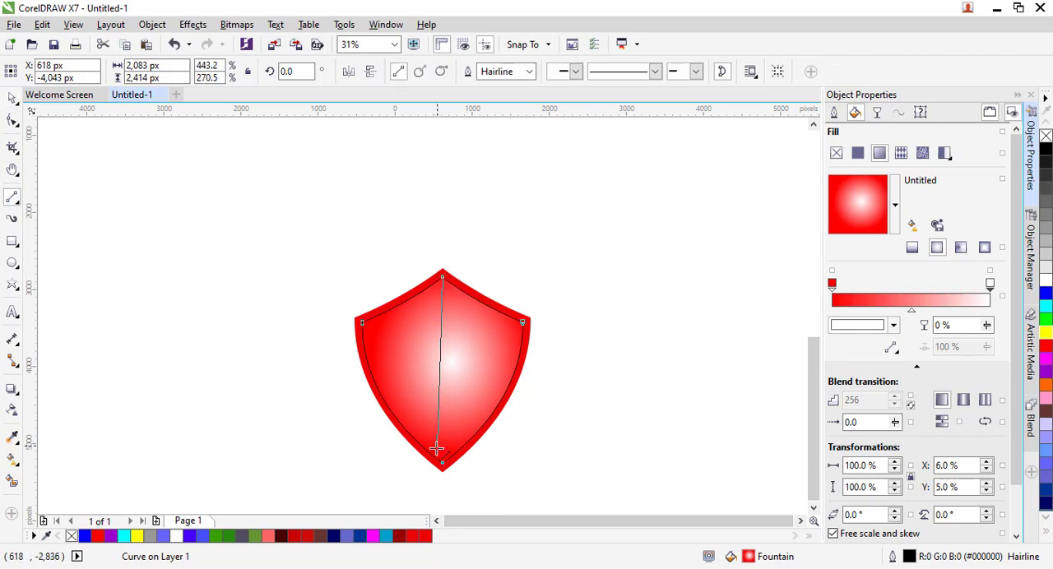
pyautogui.click(442, 463)
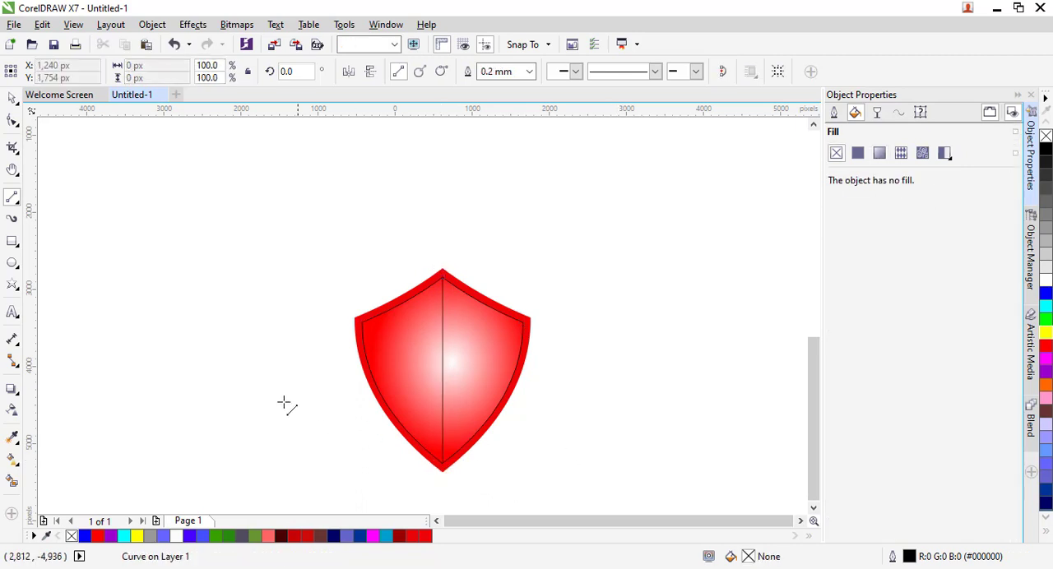
pyautogui.press('Escape')
# - Smart Fill the left half of the inner shield with #ED0505 sampled from the border, using No Outline
pyautogui.click(12, 97)
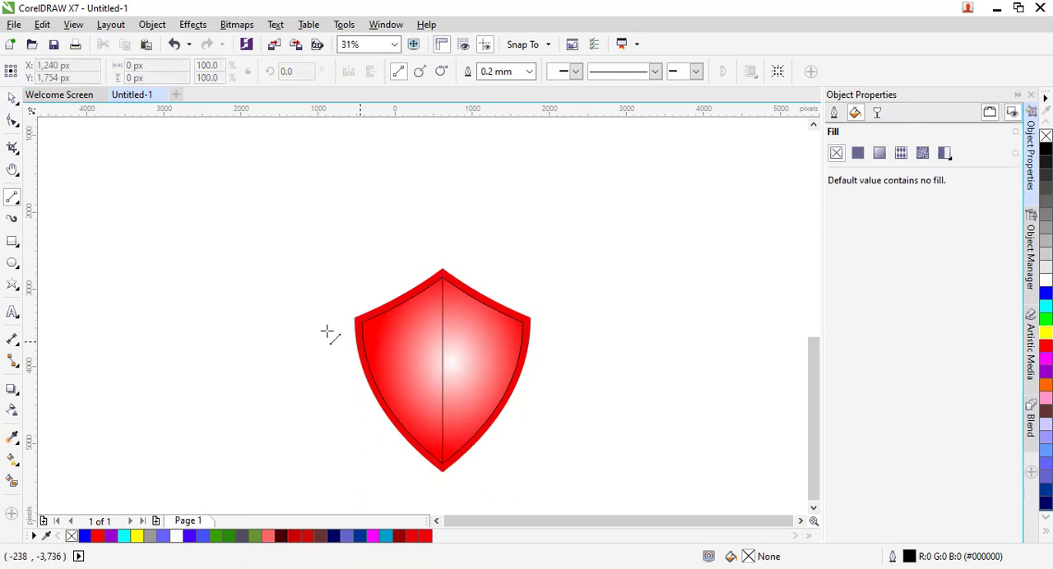
pyautogui.click(13, 100)
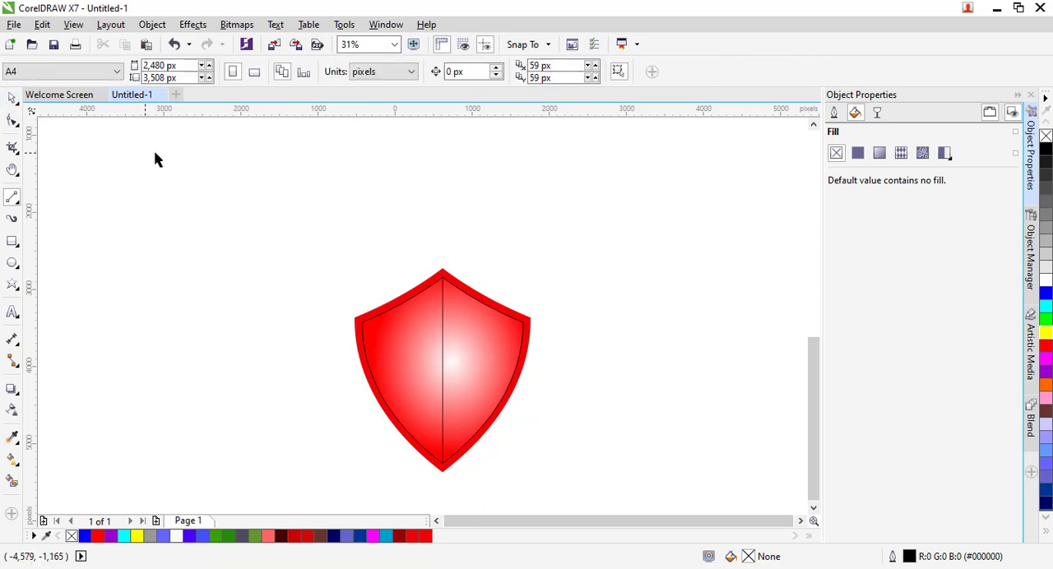
pyautogui.moveTo(297, 195); pyautogui.dragTo(641, 506)
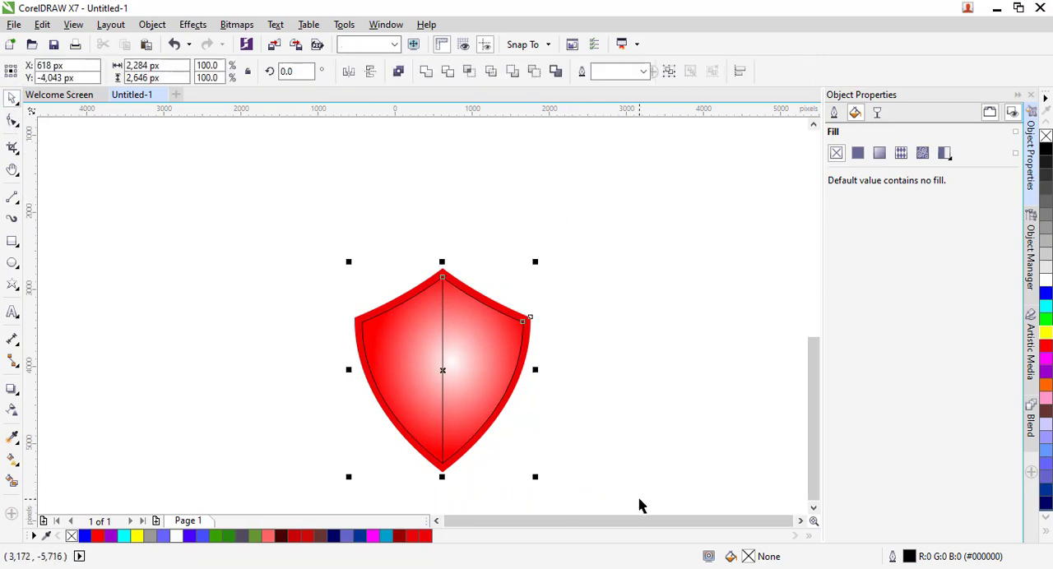
pyautogui.click(13, 482)
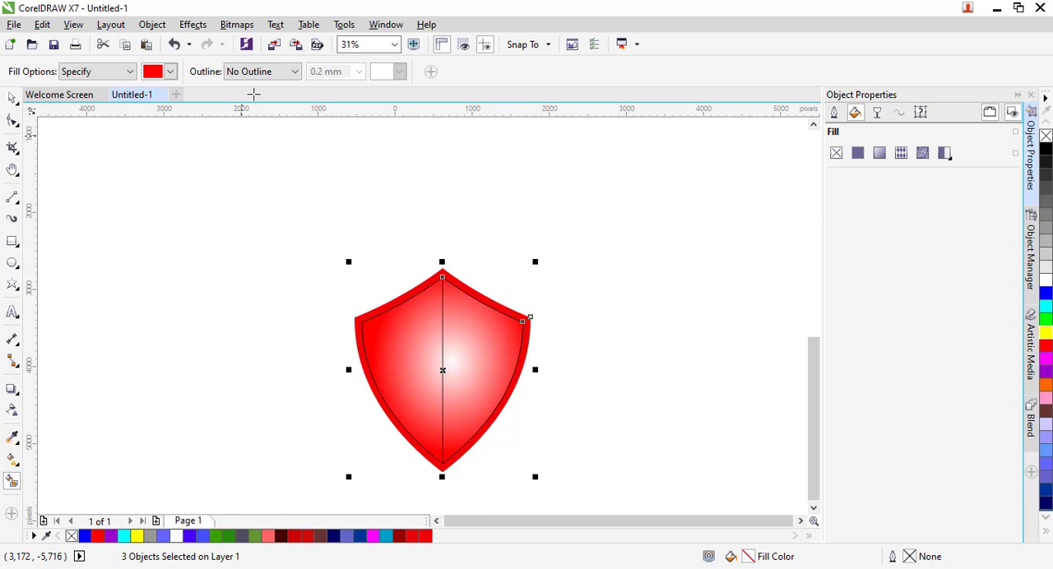
pyautogui.click(170, 72)
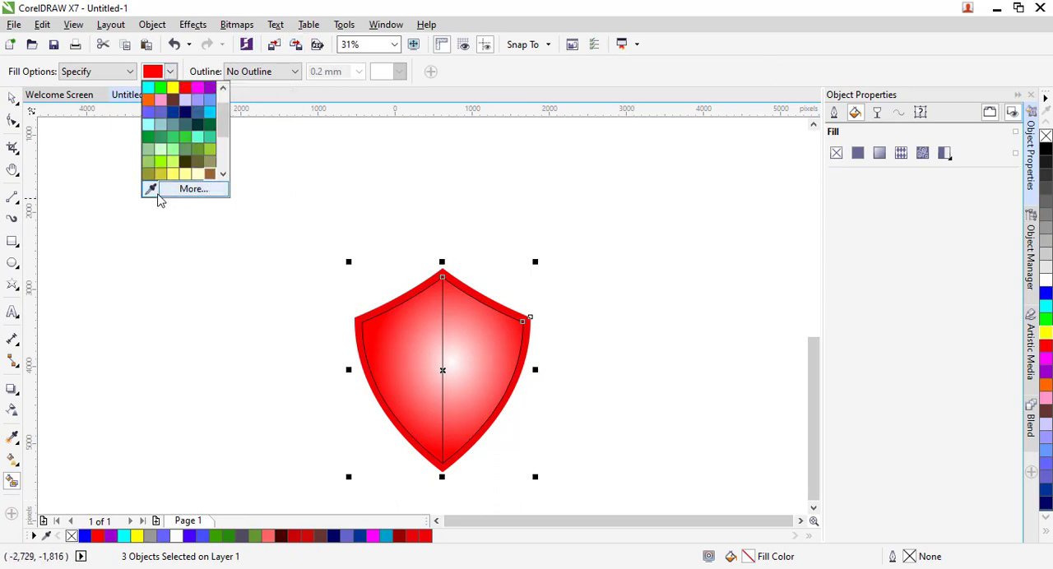
pyautogui.click(152, 191)
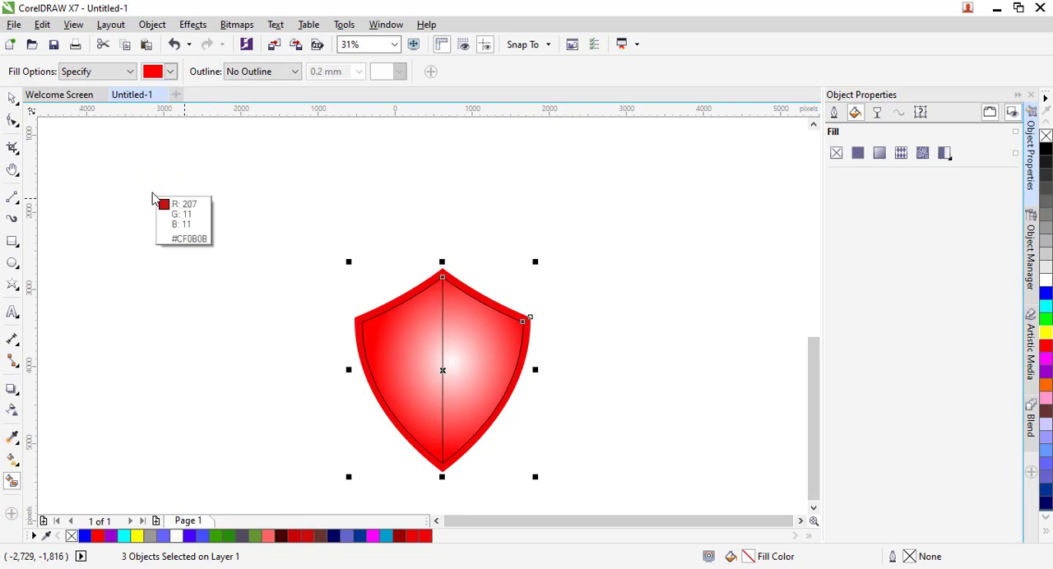
pyautogui.click(437, 278)
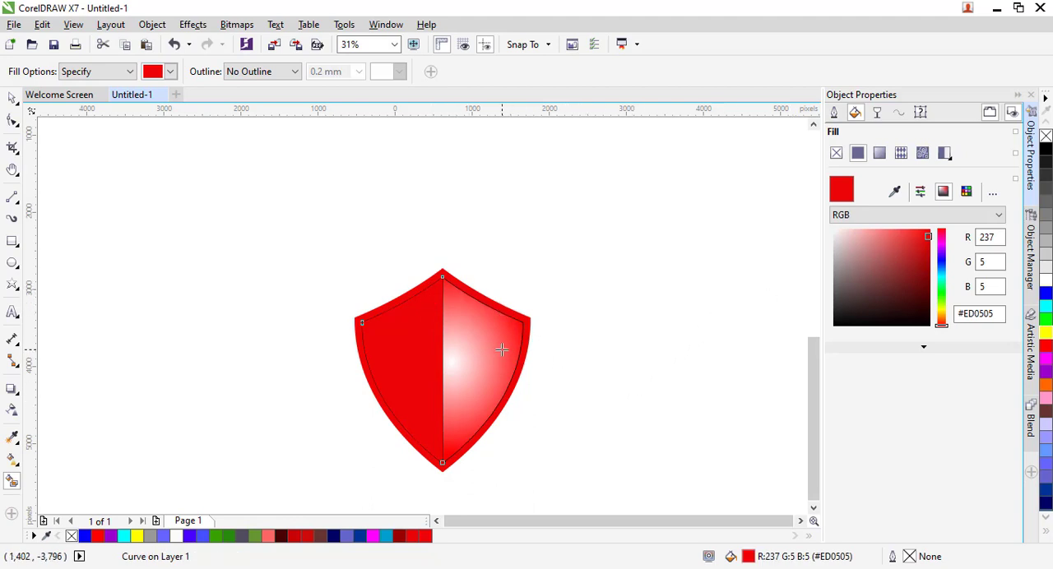
# - Smart Fill the right half of the inner shield with the darker red #C70404
pyautogui.click(170, 72)
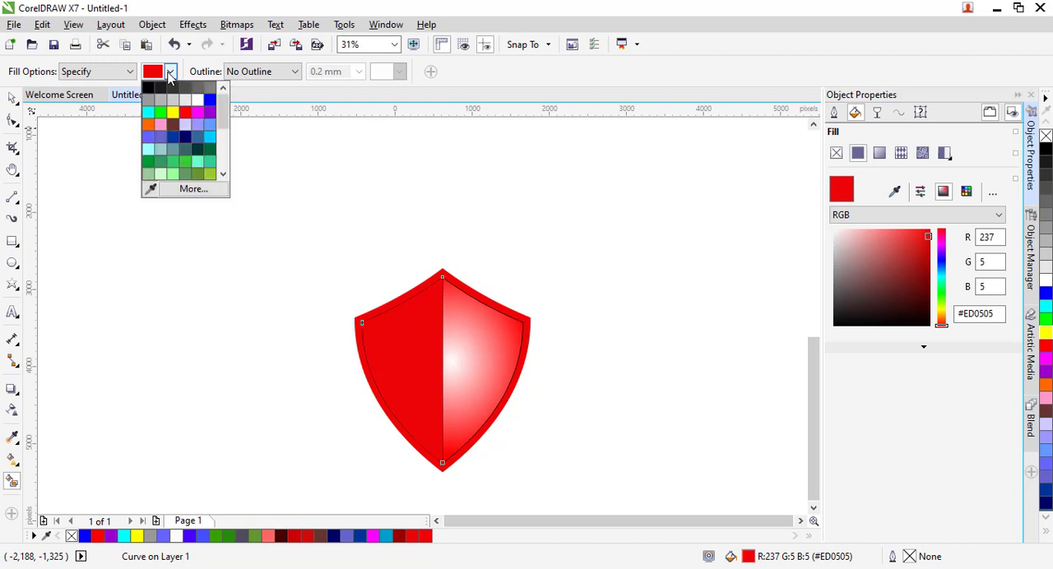
pyautogui.click(200, 189)
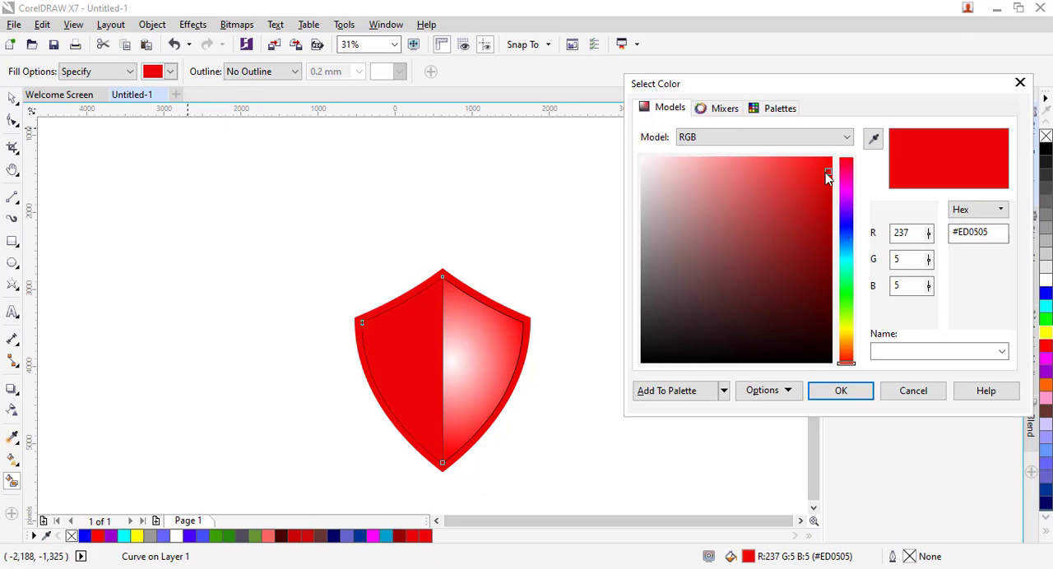
pyautogui.moveTo(828, 174); pyautogui.dragTo(828, 201)
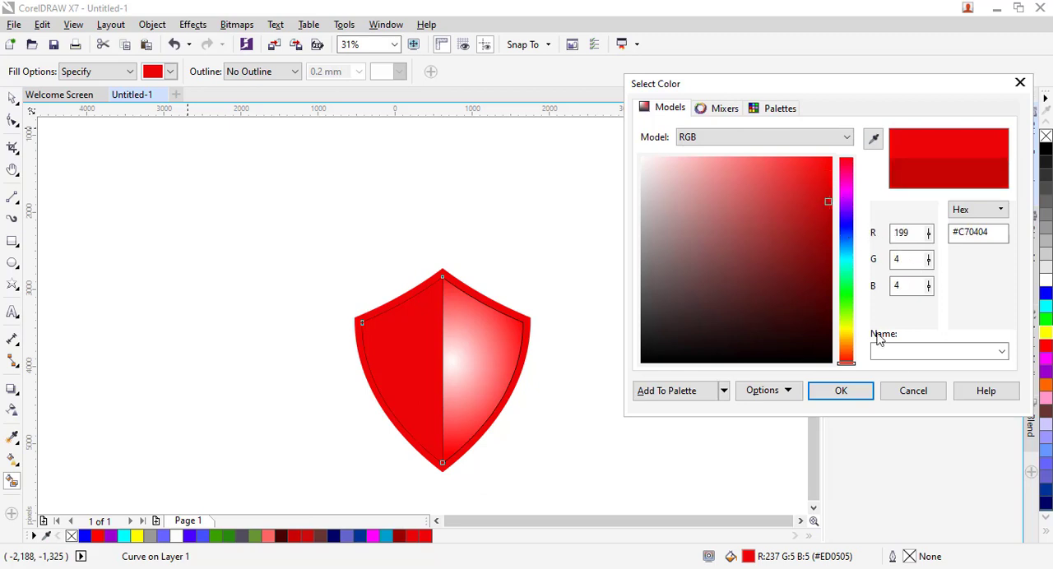
pyautogui.click(854, 398)
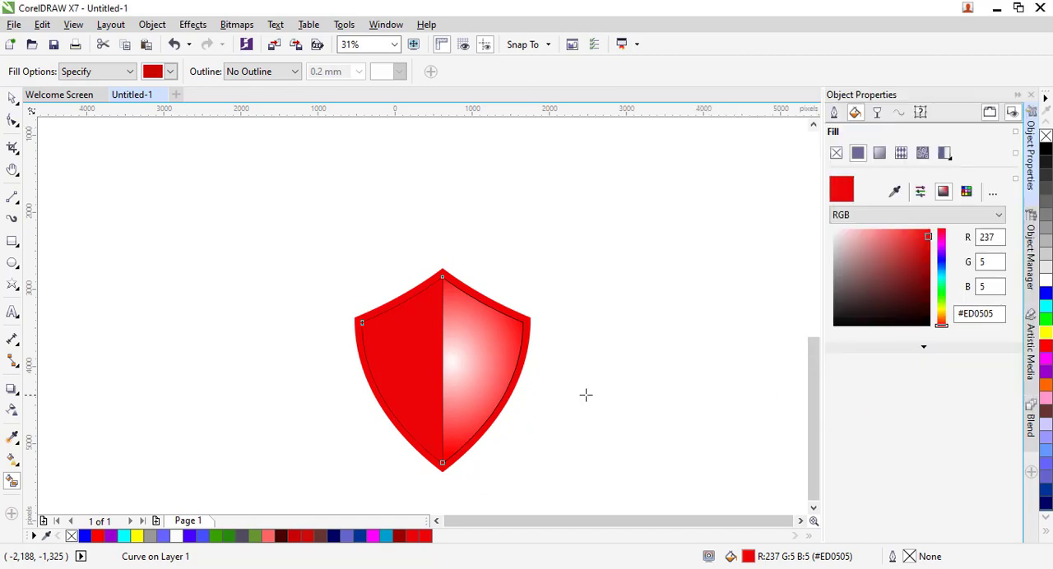
pyautogui.click(461, 379)
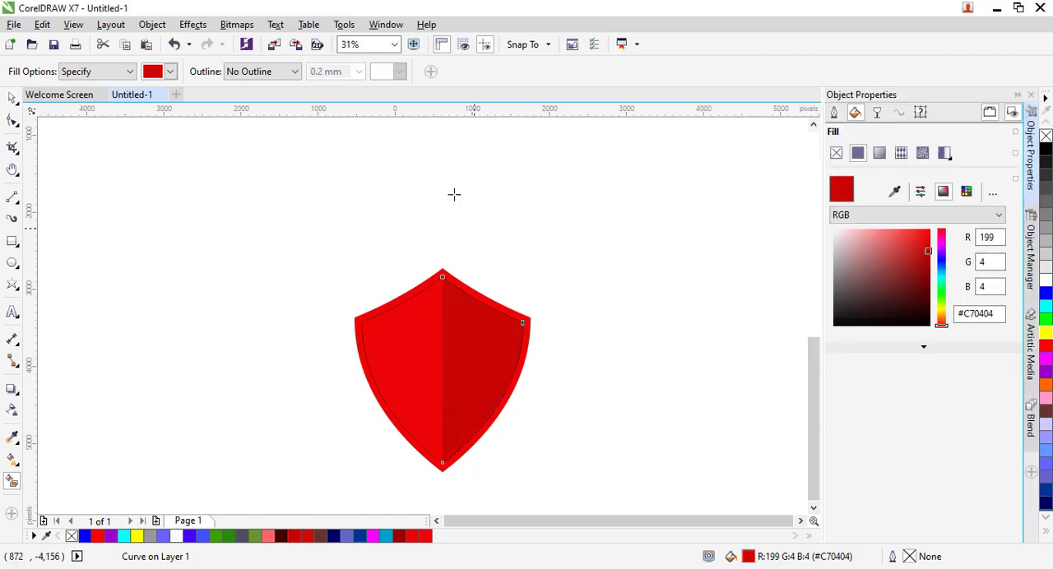
# - Set the outline of all the shield objects, including the dividing line, to None
pyautogui.click(14, 102)
pyautogui.click(604, 252)
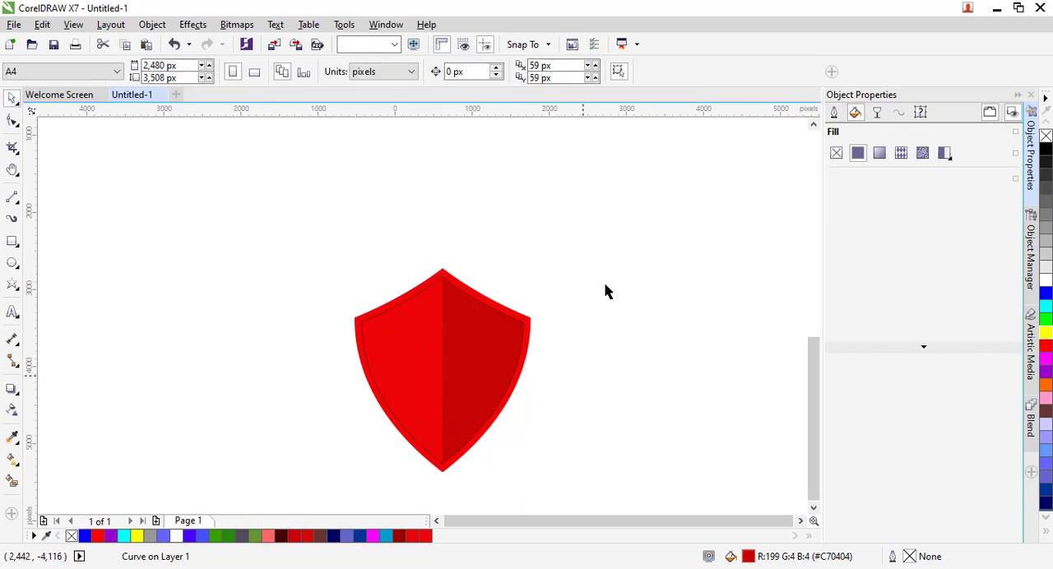
pyautogui.moveTo(604, 232); pyautogui.dragTo(296, 477)
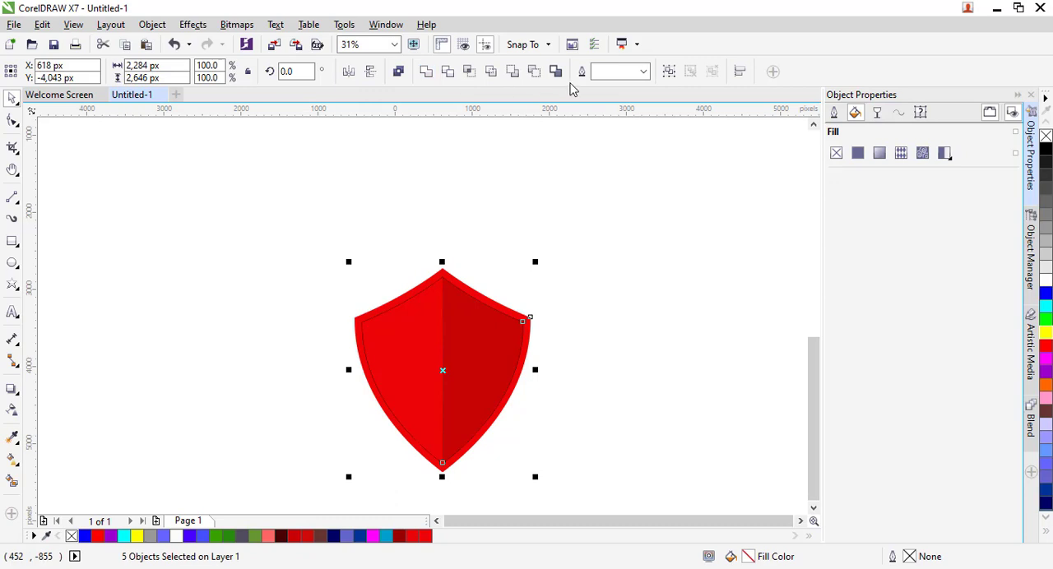
pyautogui.click(646, 72)
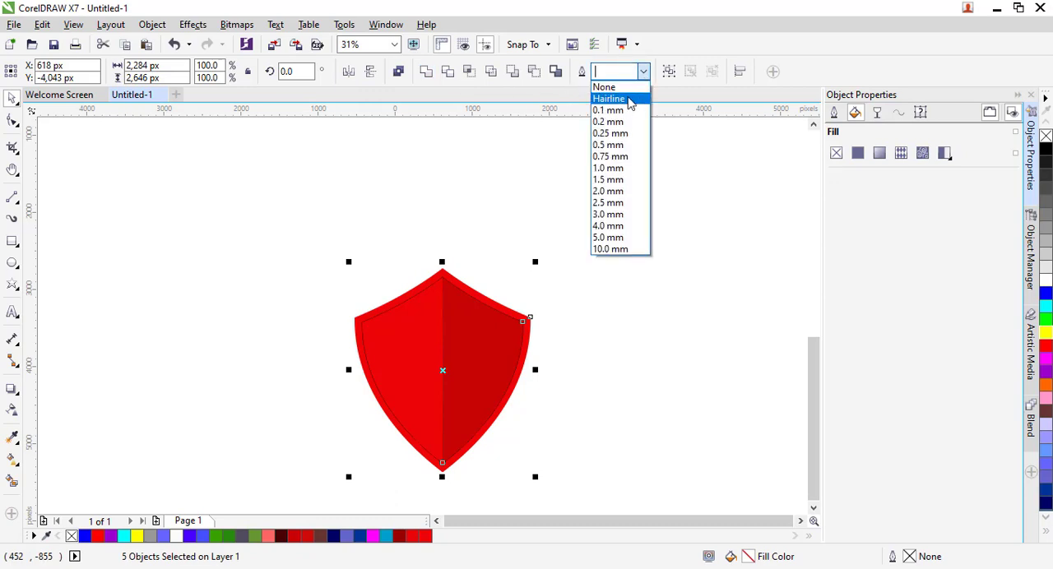
pyautogui.click(618, 91)
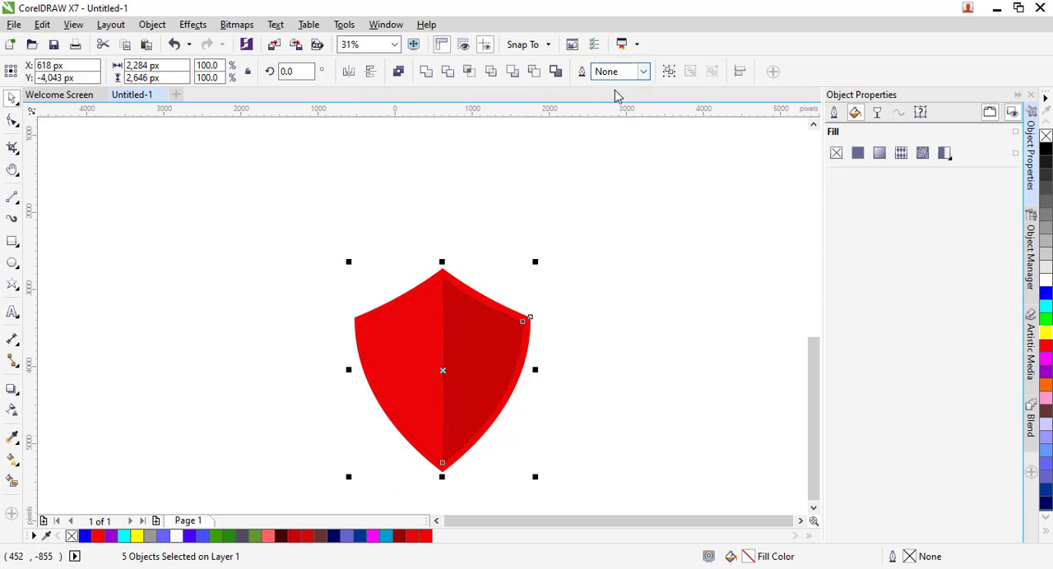
pyautogui.click(656, 303)
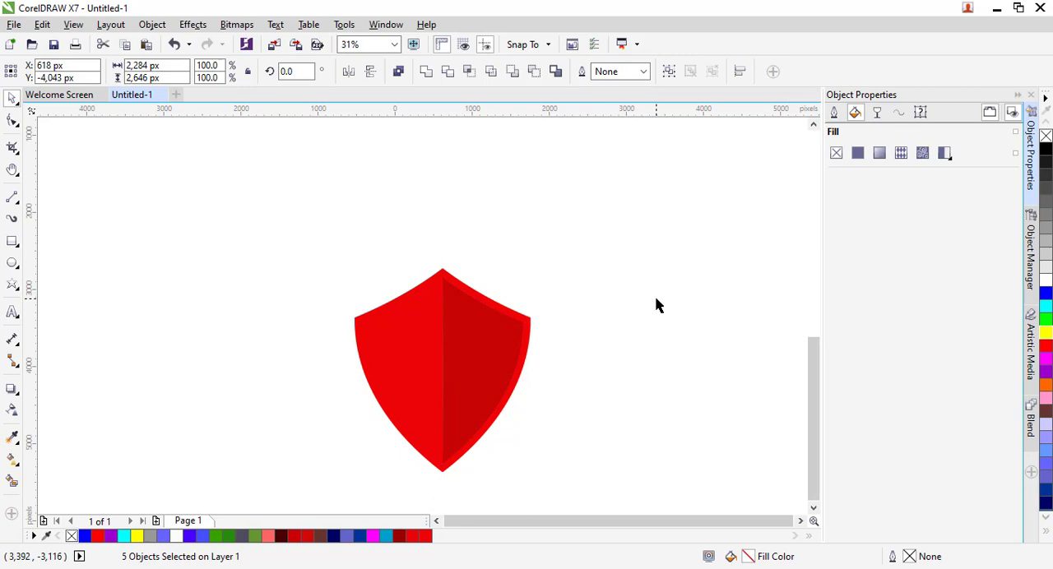
# - Recolor the outer shield border to orange #EDA006
pyautogui.click(448, 284)
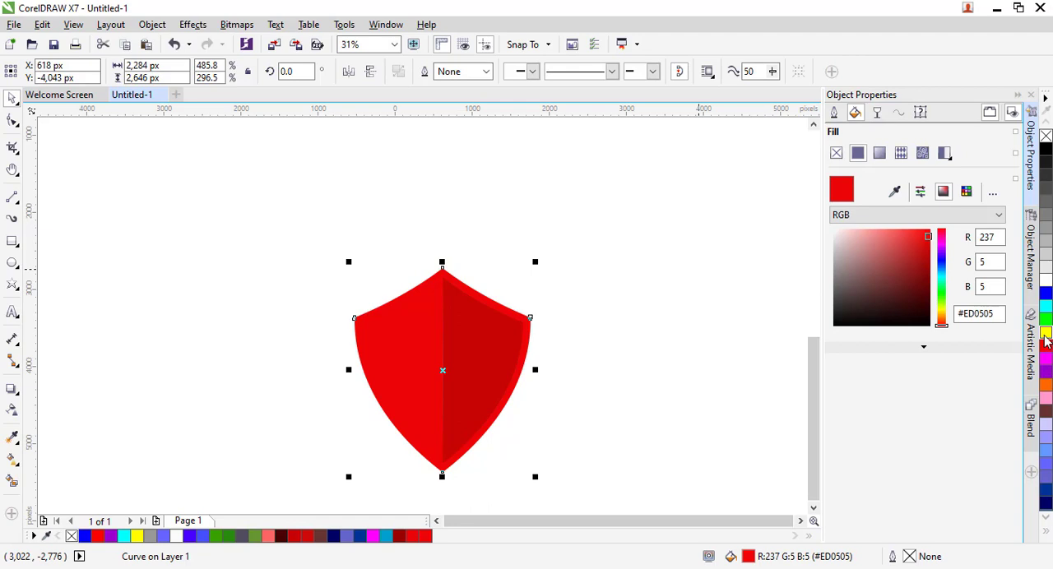
pyautogui.moveTo(941, 326); pyautogui.dragTo(942, 316)
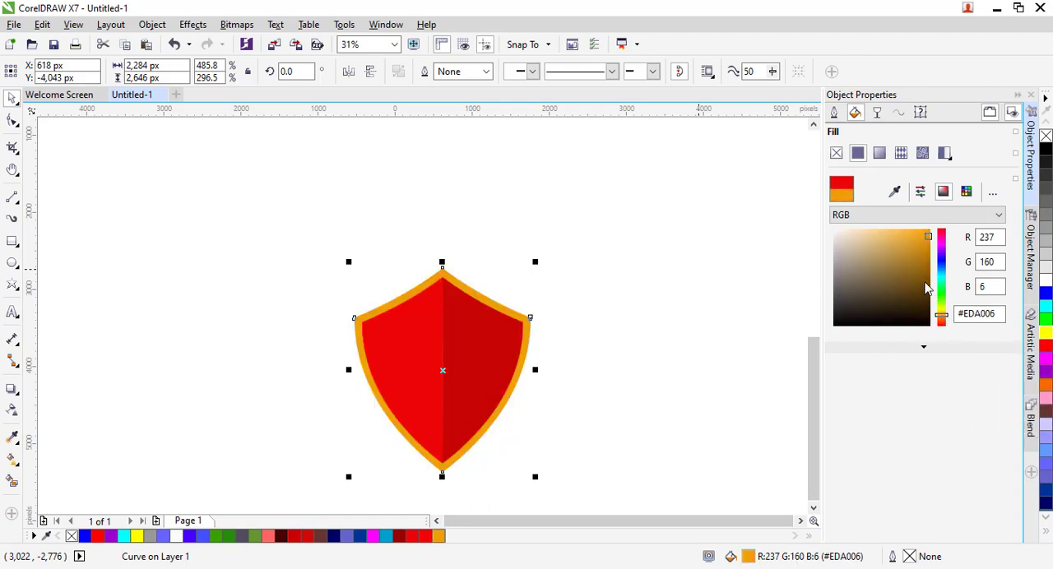
pyautogui.click(699, 393)
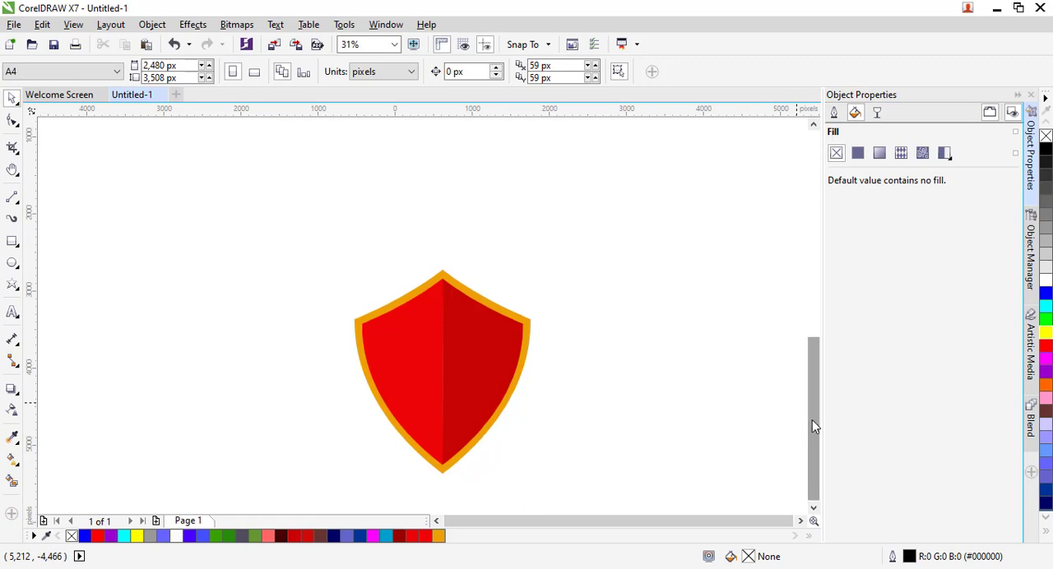
# - Draw a folded ribbon banner about 3,140 × 690 px beside the lower part of the shield, using the first banner shape
pyautogui.click(13, 285)
pyautogui.click(17, 292)
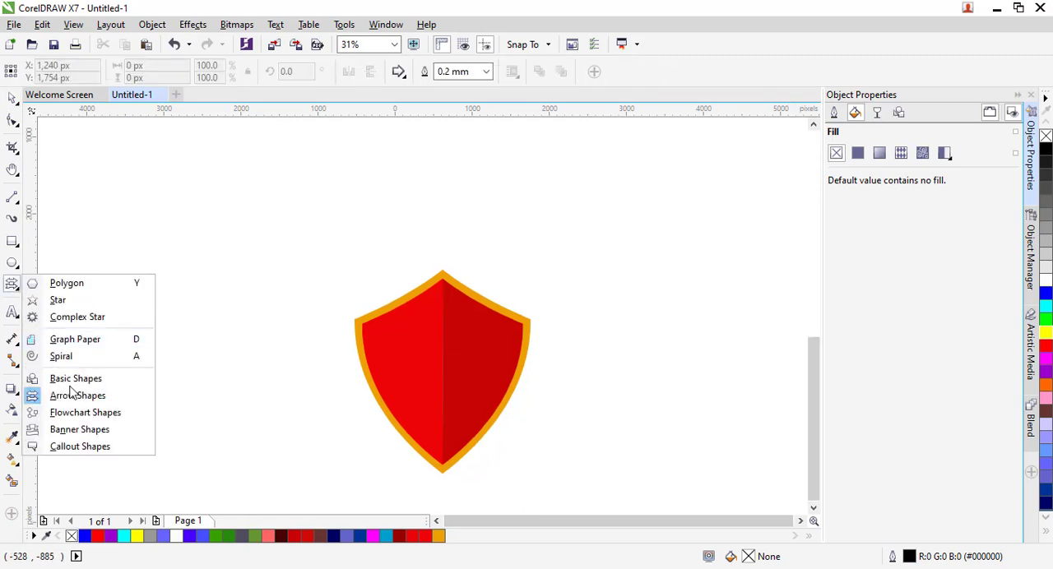
pyautogui.click(80, 430)
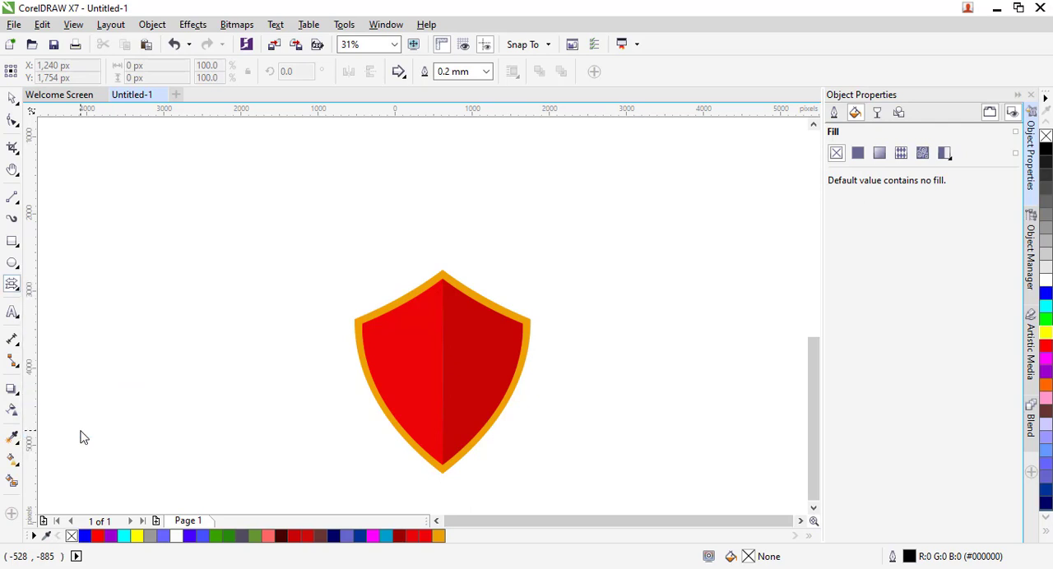
pyautogui.click(406, 79)
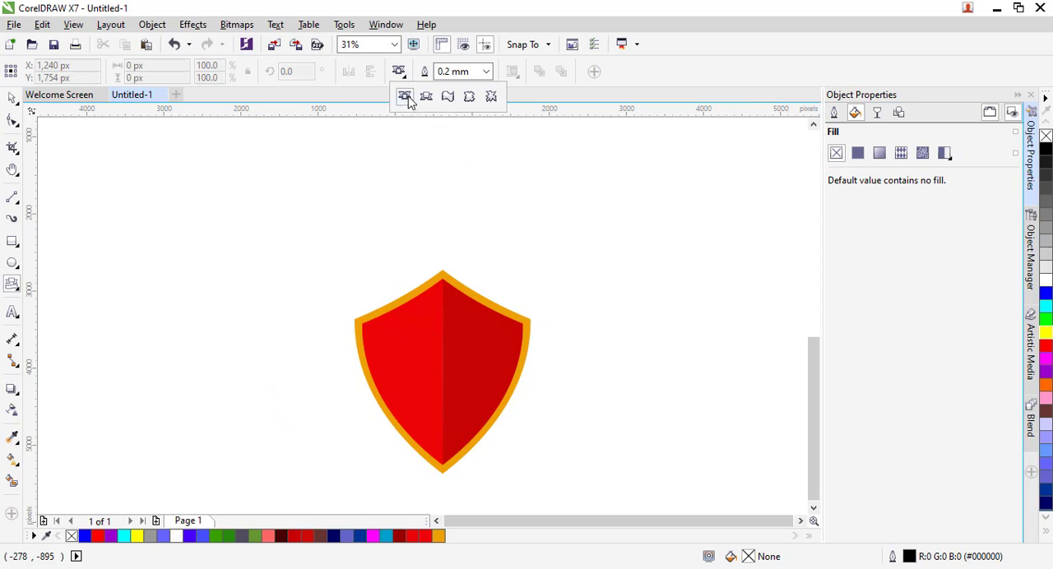
pyautogui.click(564, 342)
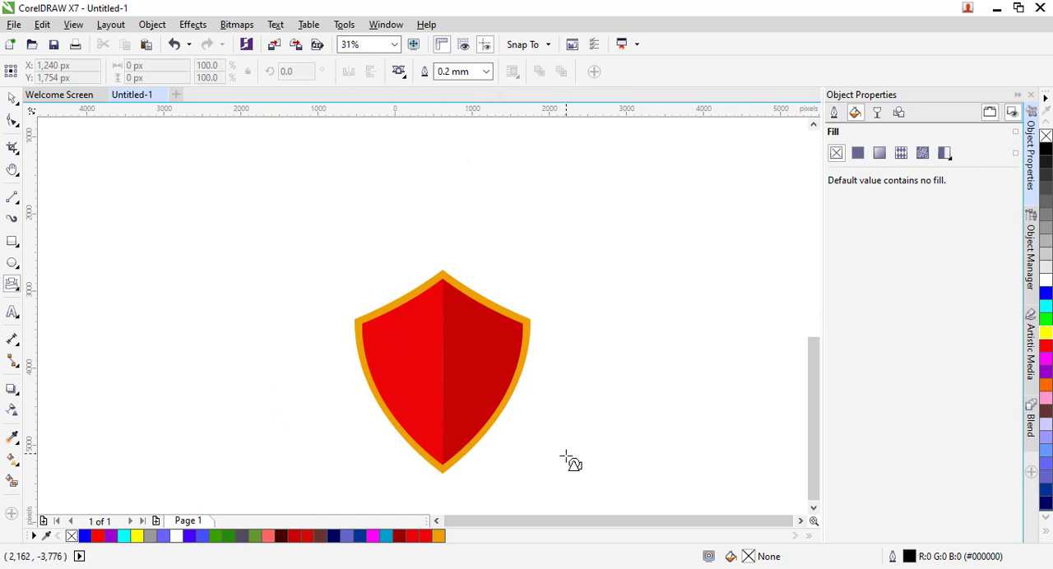
pyautogui.moveTo(548, 393); pyautogui.dragTo(788, 446)
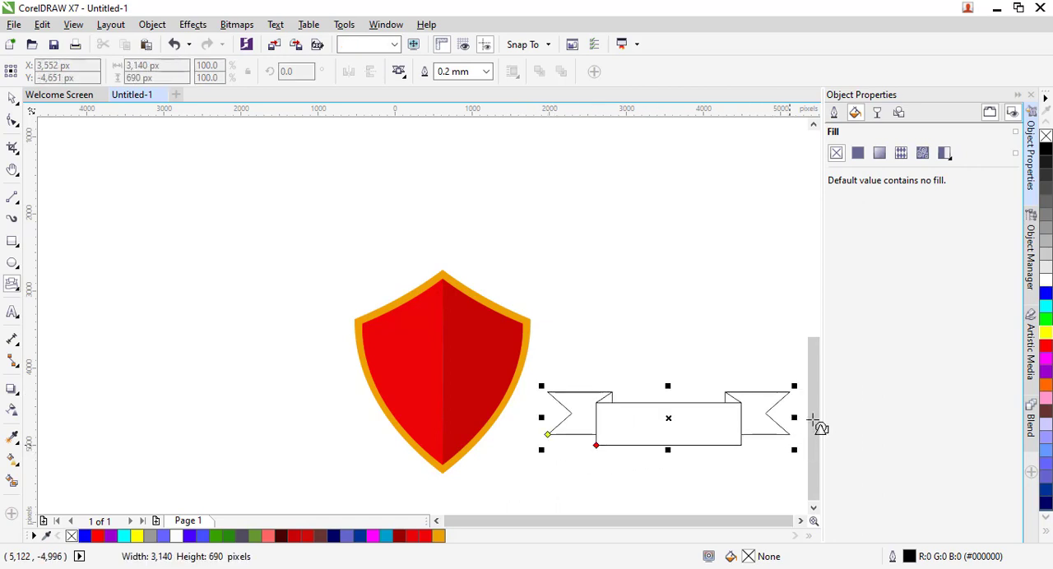
pyautogui.click(13, 100)
pyautogui.moveTo(816, 394); pyautogui.dragTo(814, 391)
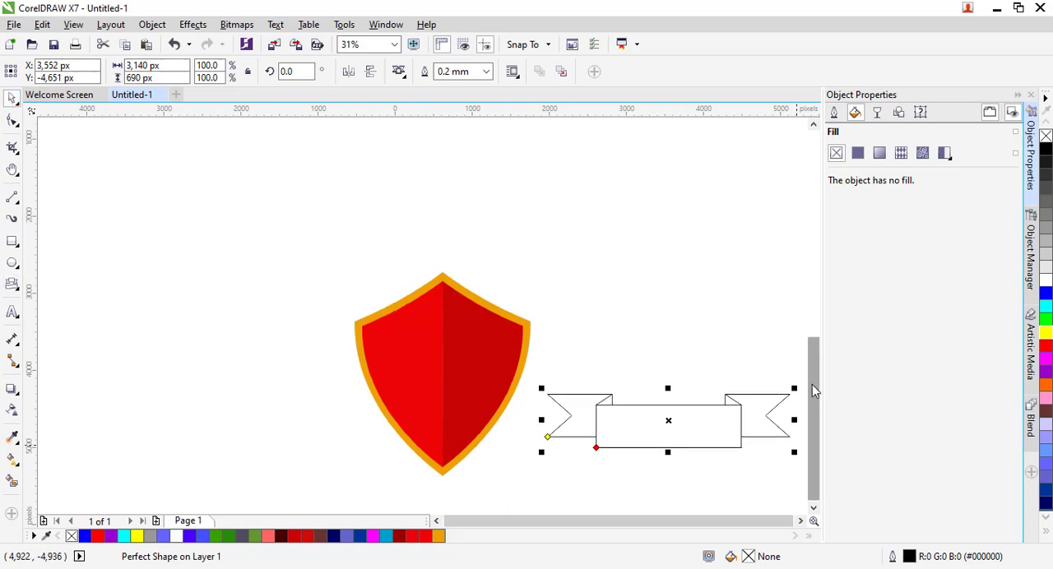
# - Group all the shield objects and move the group straight up, leaving the banner in place
pyautogui.click(285, 252)
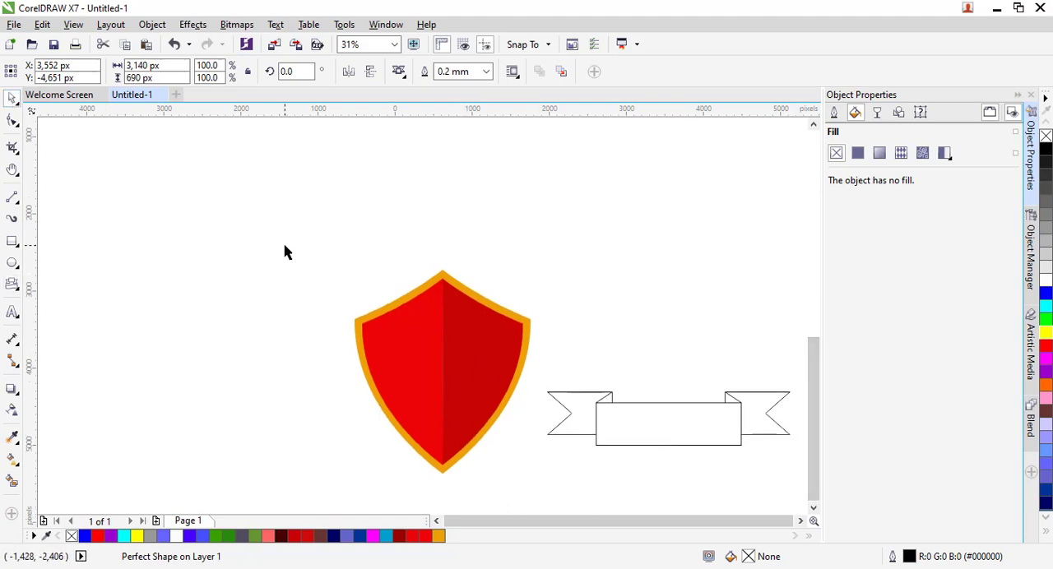
pyautogui.moveTo(285, 252); pyautogui.dragTo(540, 428)
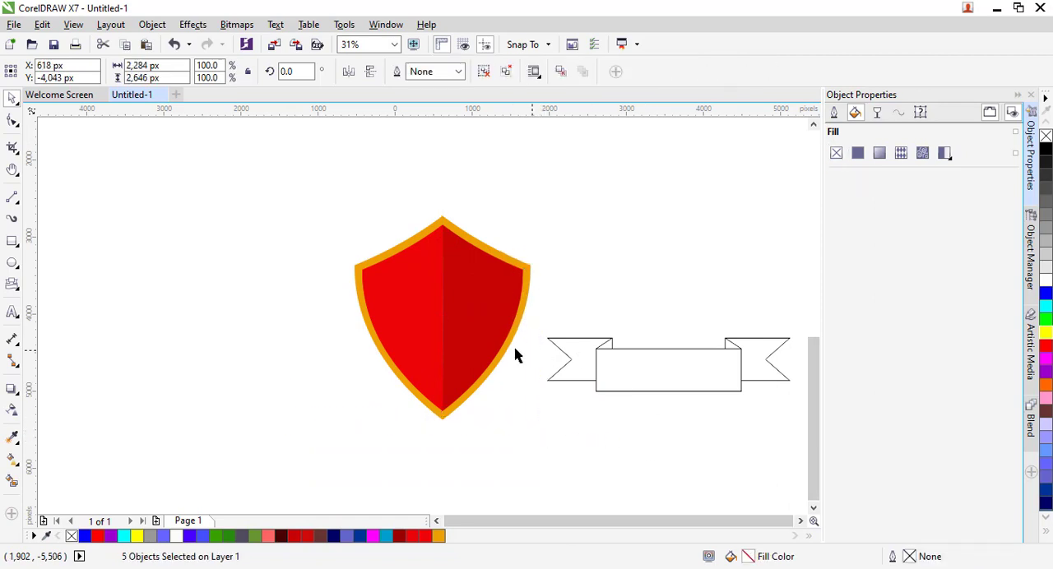
pyautogui.hotkey('ctrl', 'g')
pyautogui.moveTo(463, 340); pyautogui.dragTo(463, 250)
pyautogui.click(683, 369)
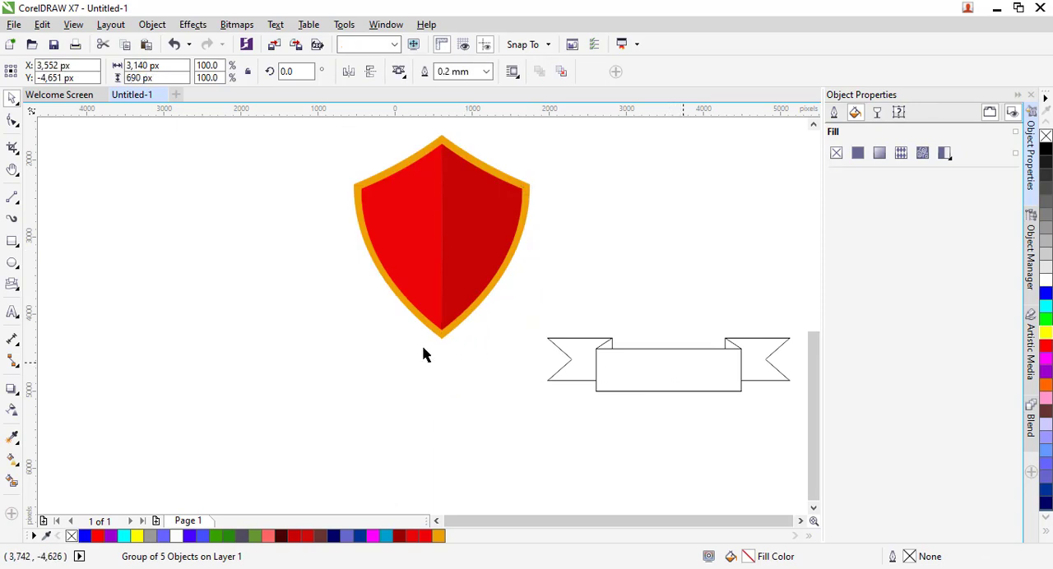
# - Place the banner across the shield's lower tip and give it a red #FF0000 fill with no outline
pyautogui.moveTo(425, 354); pyautogui.dragTo(457, 346)
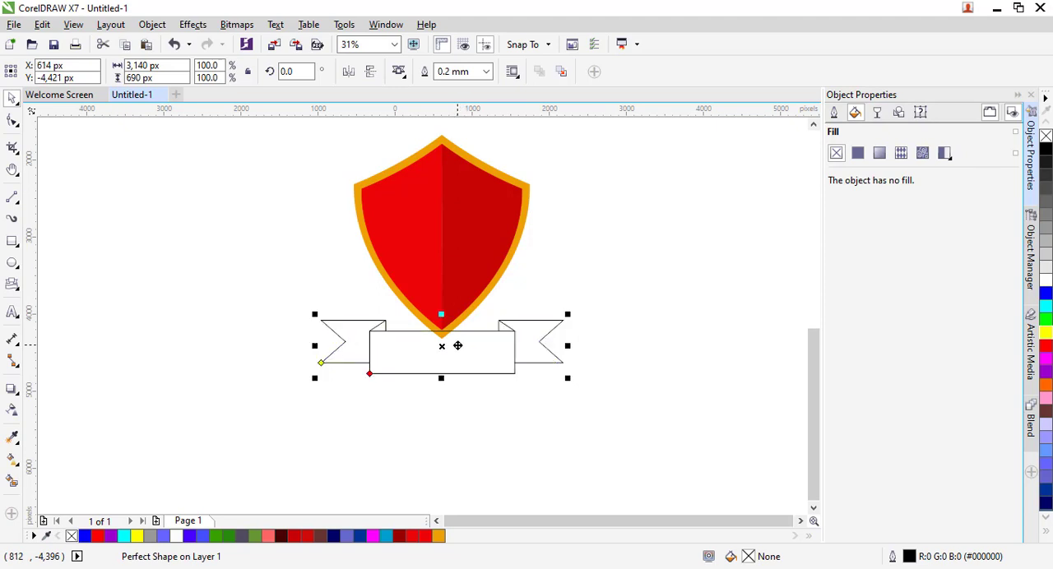
pyautogui.click(1048, 349)
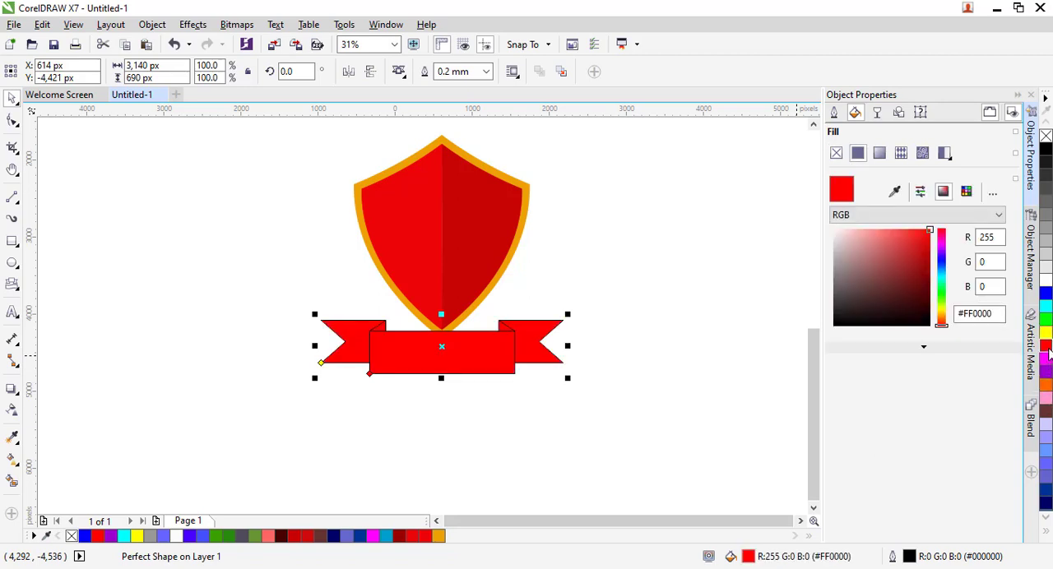
pyautogui.click(486, 74)
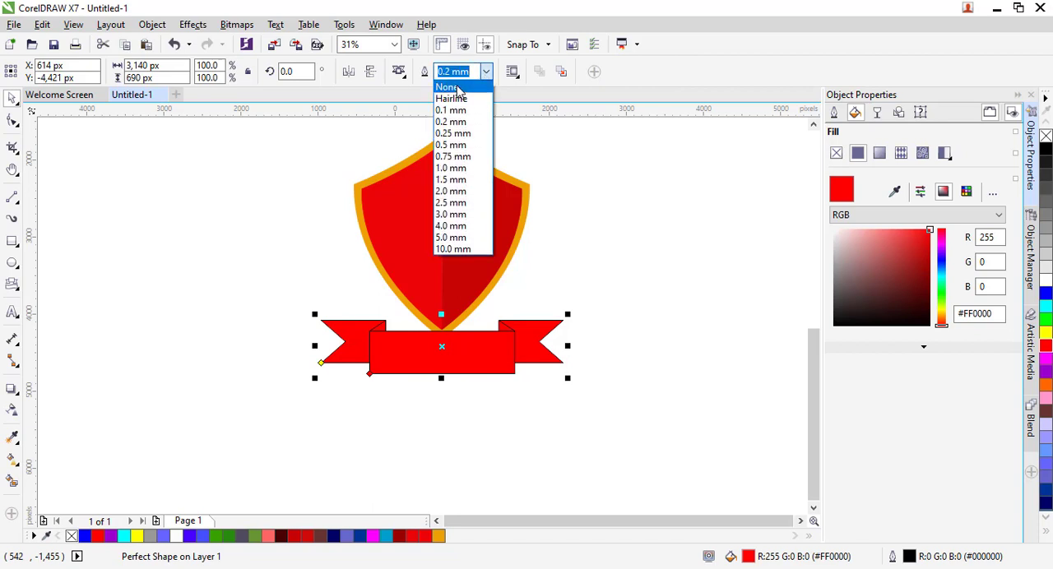
pyautogui.click(457, 86)
pyautogui.moveTo(475, 356); pyautogui.dragTo(468, 355)
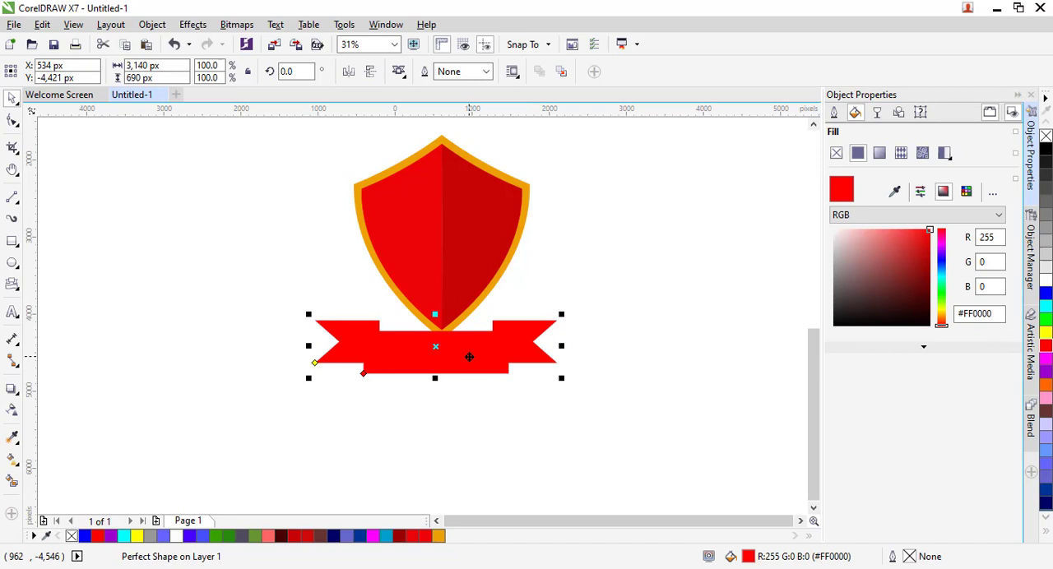
# - Bring the shield group to the front of the page so it overlaps the banner
pyautogui.click(457, 301)
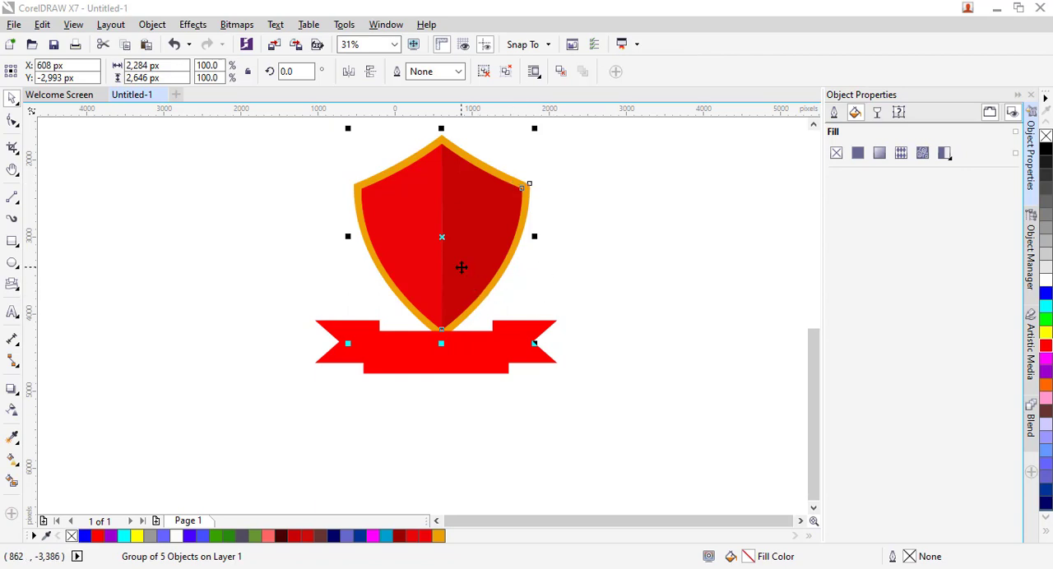
pyautogui.rightClick(462, 267)
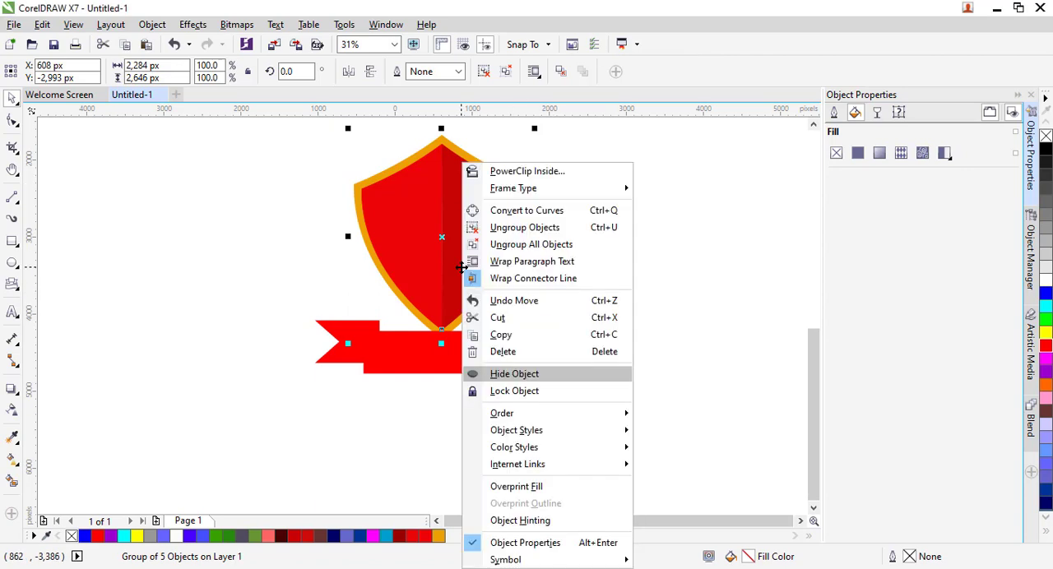
pyautogui.moveTo(589, 465)
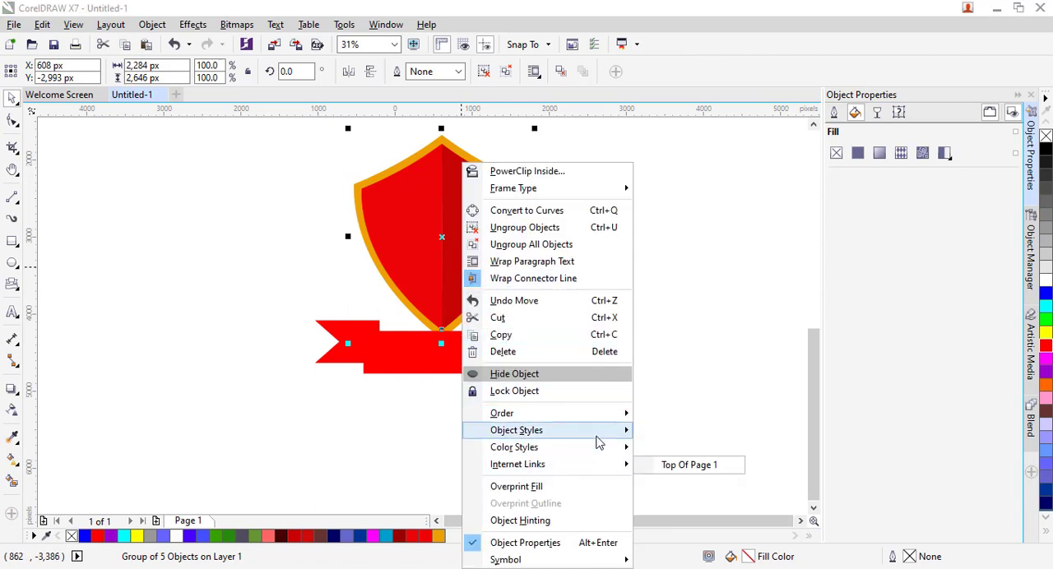
pyautogui.moveTo(623, 415)
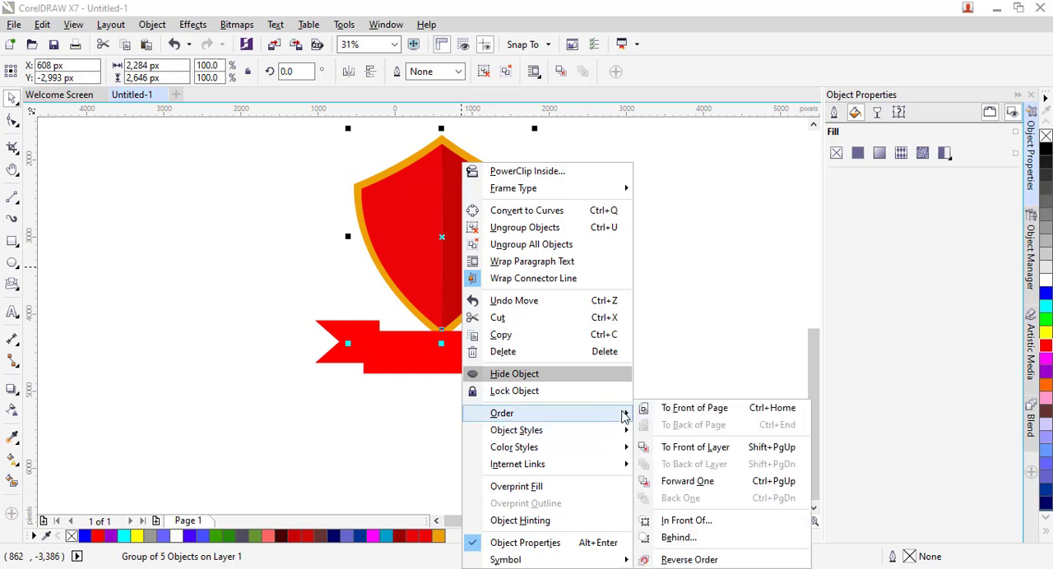
pyautogui.click(709, 419)
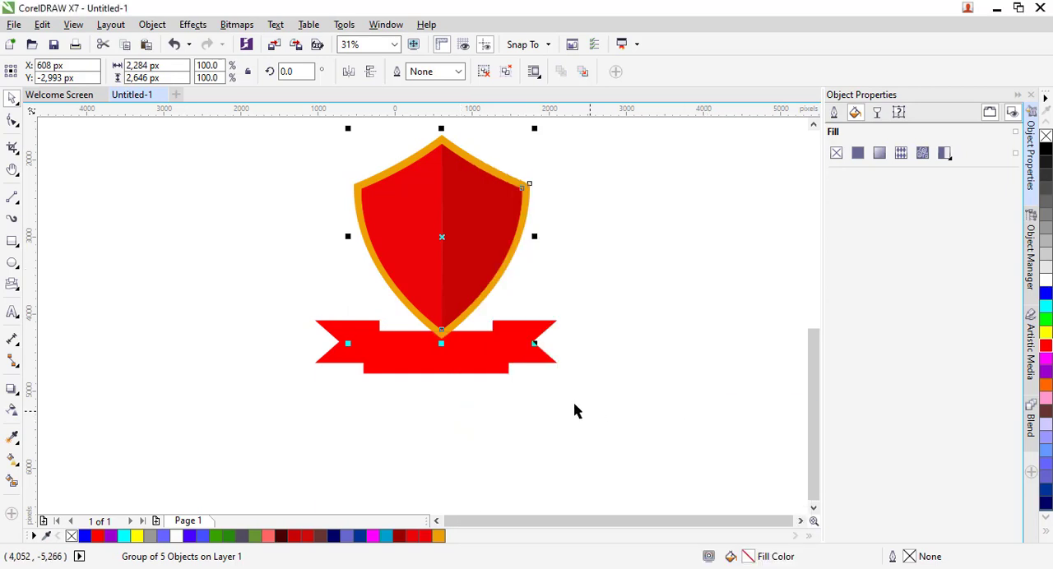
# - Move the red banner up behind the lower part of the shield, centered on its tip, and deselect it
pyautogui.click(482, 364)
pyautogui.moveTo(491, 334); pyautogui.dragTo(488, 326)
pyautogui.click(335, 428)
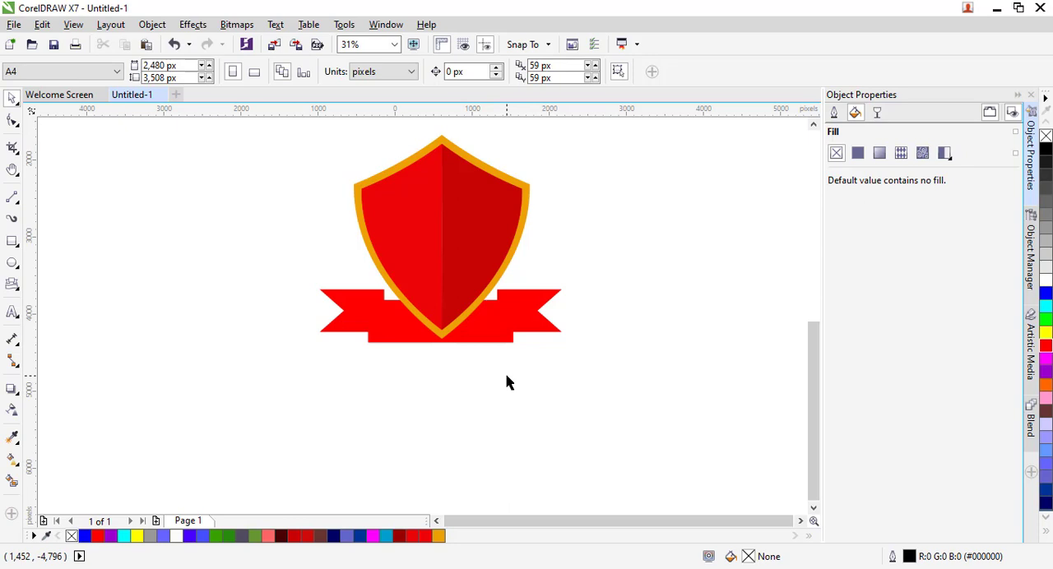
pyautogui.click(956, 49)
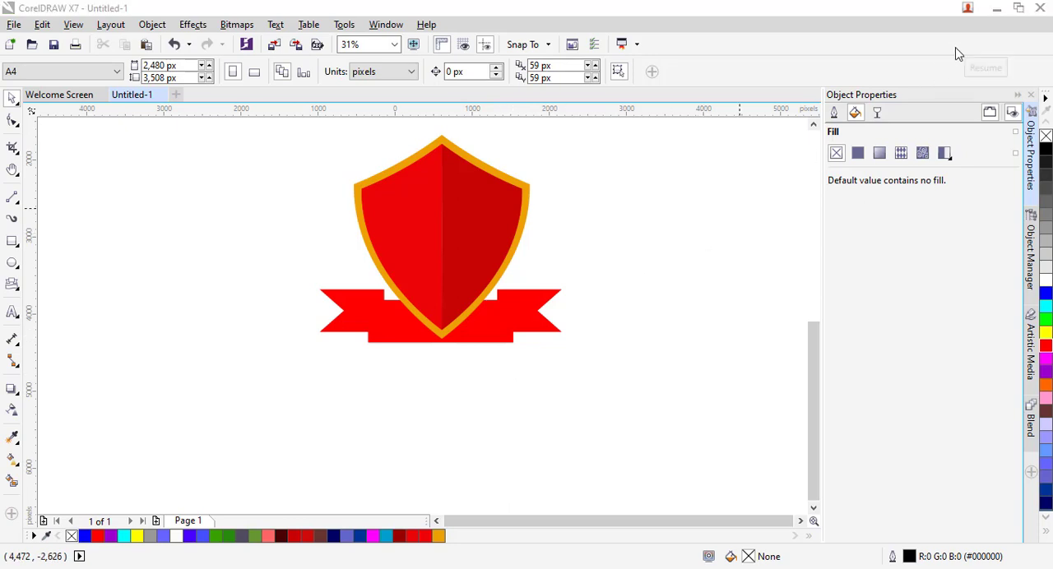